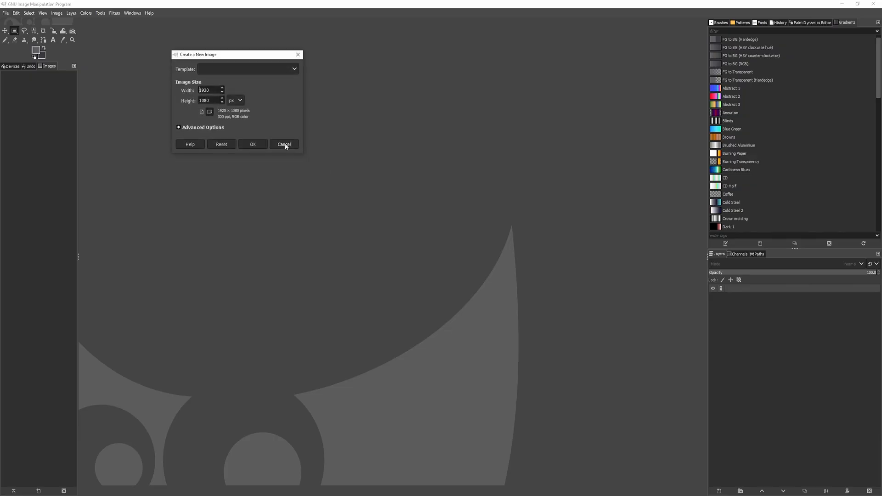
# Create a 1920 × 1080 px image and add a transparent layer named BG.
pyautogui.click(254, 146)
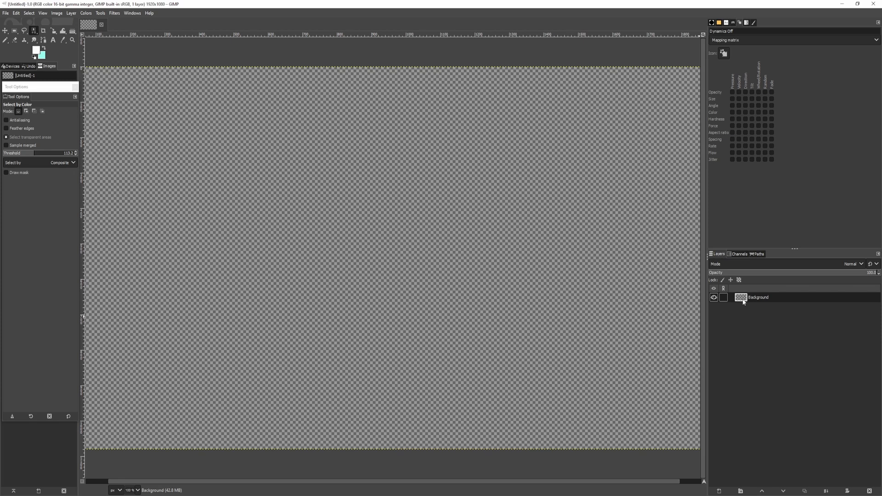
pyautogui.rightClick(744, 302)
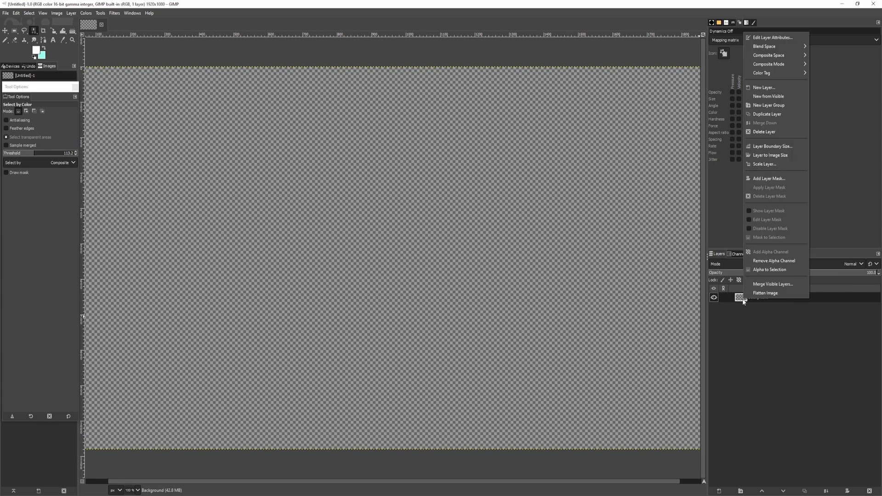
pyautogui.click(767, 91)
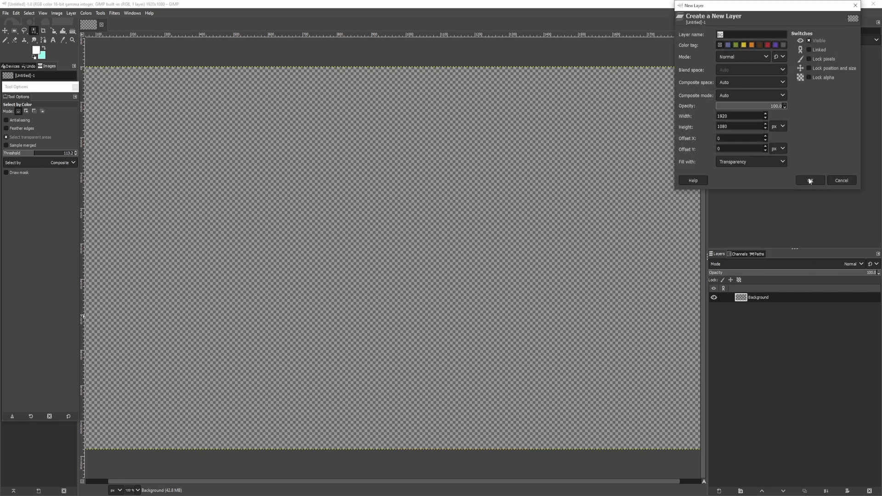
pyautogui.click(811, 181)
# Paint the whole Background layer black using the Pencil at size 575.
pyautogui.click(758, 307)
pyautogui.keyDown('ctrl'); pyautogui.scroll(-1, 299, 172); pyautogui.keyUp('ctrl')
pyautogui.click(36, 49)
pyautogui.moveTo(106, 152); pyautogui.dragTo(25, 178)
pyautogui.press('Return')
pyautogui.press('n')
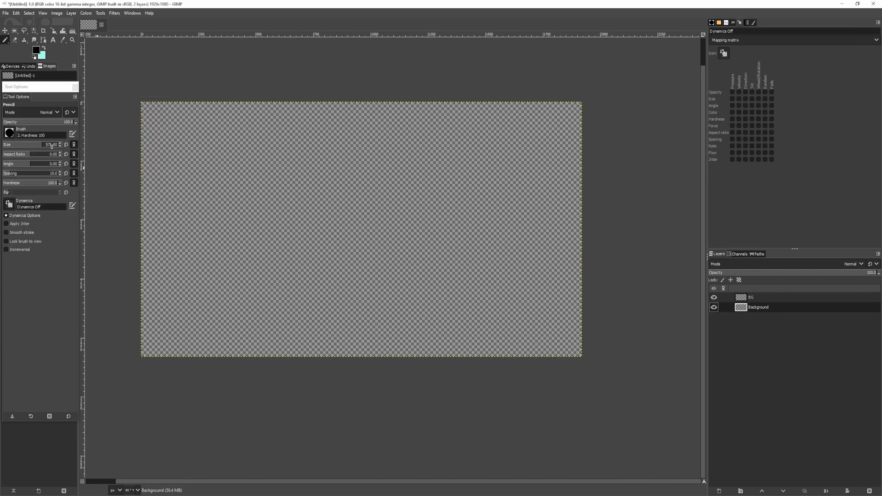
pyautogui.moveTo(184, 151)
pyautogui.mouseDown()
pyautogui.moveTo(166, 349)
pyautogui.moveTo(492, 232)
pyautogui.moveTo(253, 214)
pyautogui.moveTo(308, 179)
pyautogui.mouseUp()
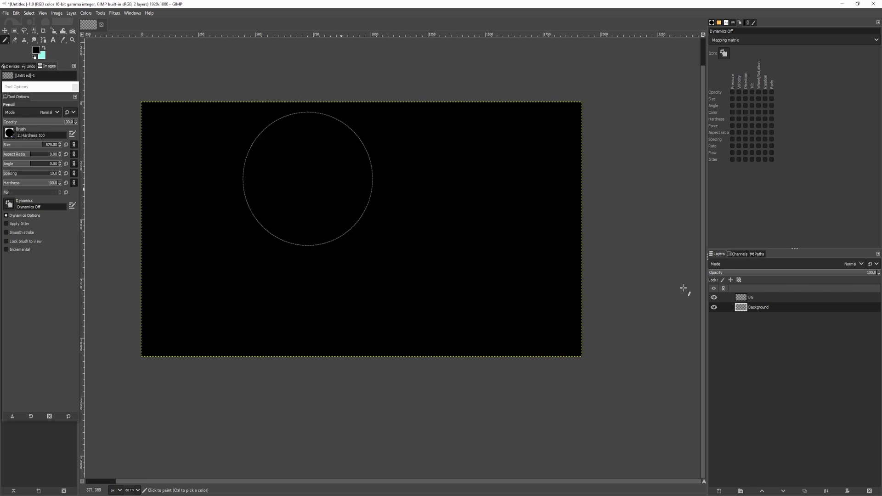
# Set the foreground color to white and paint the whole BG layer with it.
pyautogui.click(758, 298)
pyautogui.click(36, 49)
pyautogui.moveTo(95, 121); pyautogui.dragTo(79, 102)
pyautogui.click(170, 209)
pyautogui.moveTo(175, 159)
pyautogui.mouseDown()
pyautogui.moveTo(206, 343)
pyautogui.moveTo(565, 93)
pyautogui.moveTo(250, 236)
pyautogui.moveTo(430, 130)
pyautogui.mouseUp()
# Add another transparent 1920 × 1080 px layer and hide the BG and Background layers.
pyautogui.doubleClick(740, 321)
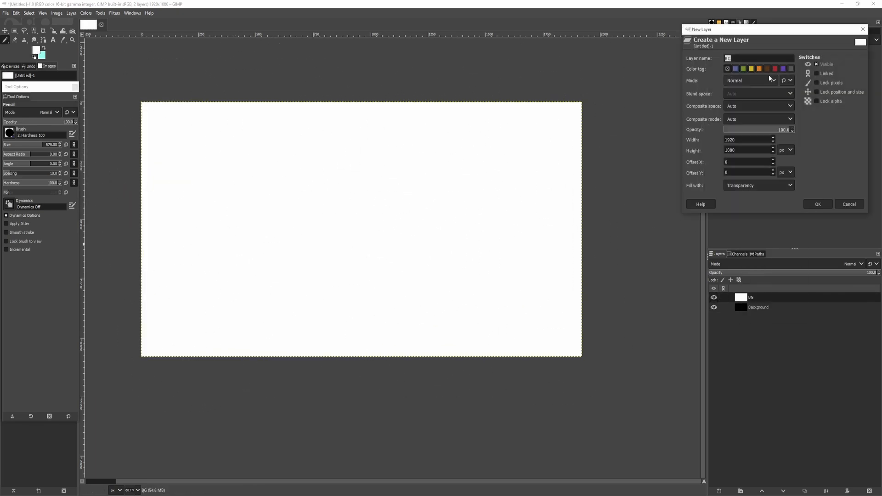
pyautogui.press('Return')
pyautogui.click(714, 307)
pyautogui.click(714, 317)
# Fill the BG #1 layer with a dark teal FG to BG (HSV clockwise hue) gradient running from the upper-left to the lower-right corner.
pyautogui.click(36, 49)
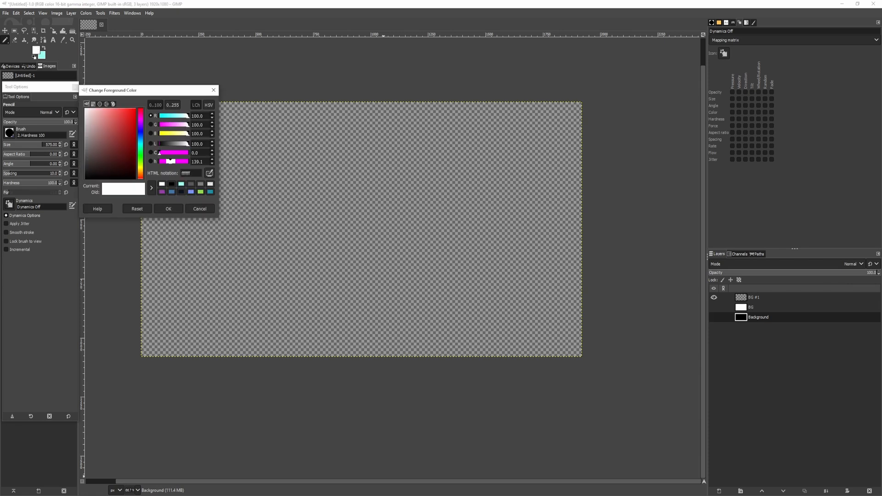
pyautogui.click(140, 141)
pyautogui.click(132, 151)
pyautogui.moveTo(131, 150); pyautogui.dragTo(118, 159)
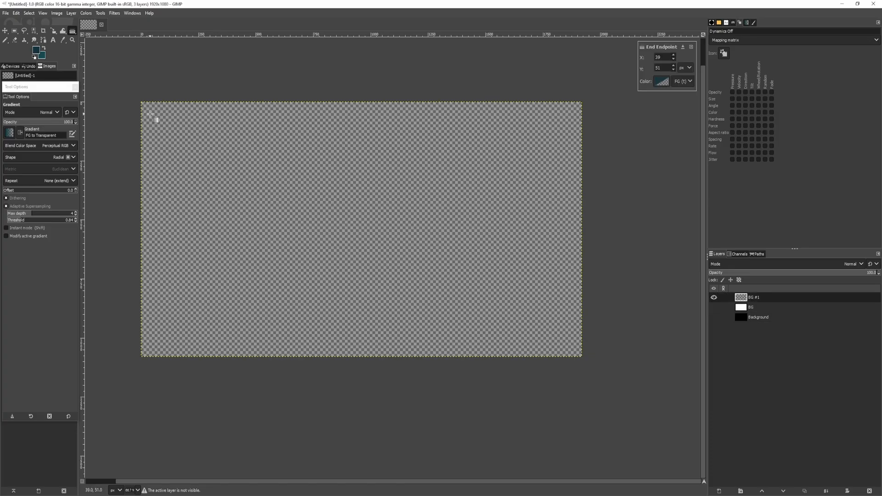
pyautogui.moveTo(150, 113); pyautogui.dragTo(556, 329)
pyautogui.click(9, 132)
pyautogui.click(41, 156)
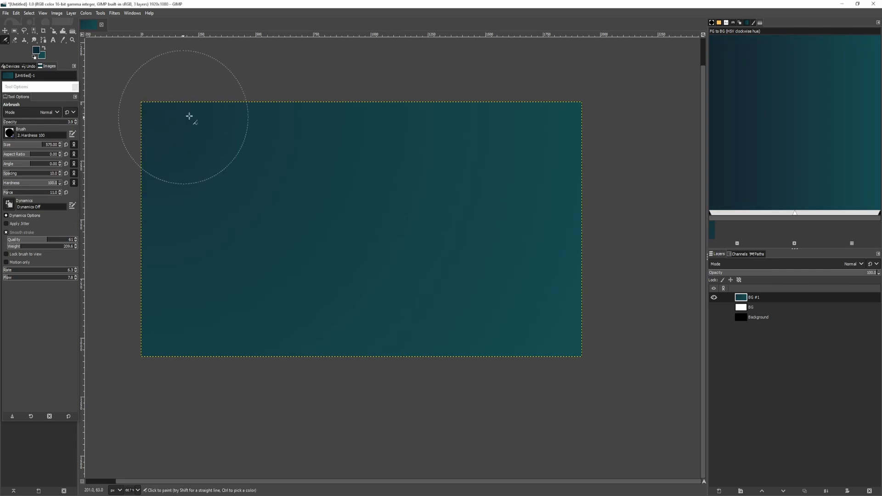
# Airbrush dark blue shading over the left and right sides of the gradient, with force set to 28.
pyautogui.moveTo(14, 195); pyautogui.dragTo(23, 195)
pyautogui.moveTo(216, 175)
pyautogui.mouseDown()
pyautogui.moveTo(175, 124)
pyautogui.moveTo(134, 195)
pyautogui.mouseUp()
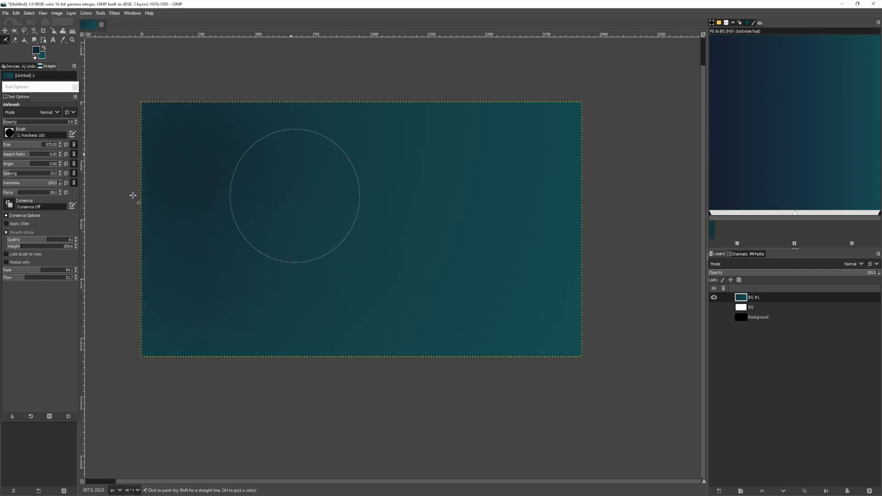
pyautogui.moveTo(202, 160)
pyautogui.mouseDown()
pyautogui.moveTo(154, 112)
pyautogui.moveTo(161, 275)
pyautogui.moveTo(171, 246)
pyautogui.mouseUp()
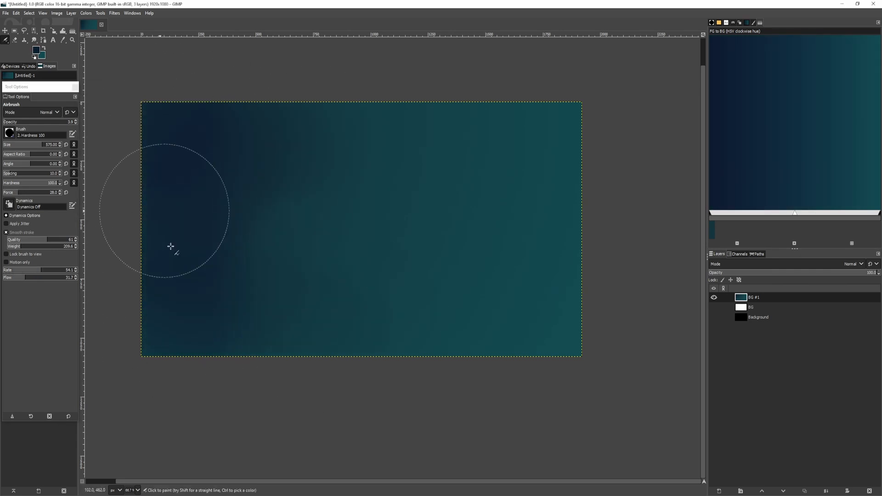
pyautogui.moveTo(41, 271)
pyautogui.mouseDown()
pyautogui.moveTo(54, 271)
pyautogui.moveTo(39, 279)
pyautogui.mouseUp()
pyautogui.moveTo(551, 162)
pyautogui.mouseDown()
pyautogui.moveTo(575, 301)
pyautogui.moveTo(522, 237)
pyautogui.mouseUp()
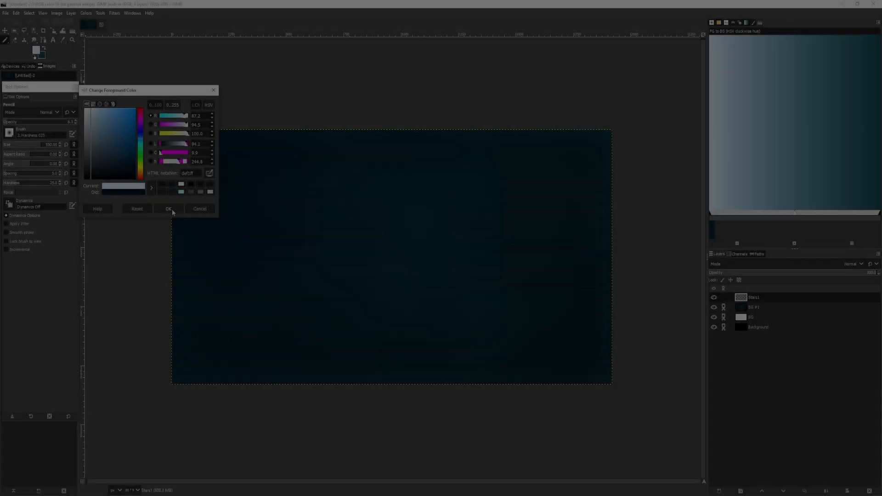
# Set a pale blue foreground and a 1 px Pencil, and dot stars across the upper-left area of the Stars1 layer.
pyautogui.click(172, 210)
pyautogui.moveTo(41, 145); pyautogui.dragTo(2, 145)
pyautogui.keyDown('ctrl'); pyautogui.scroll(6, 213, 142); pyautogui.keyUp('ctrl')
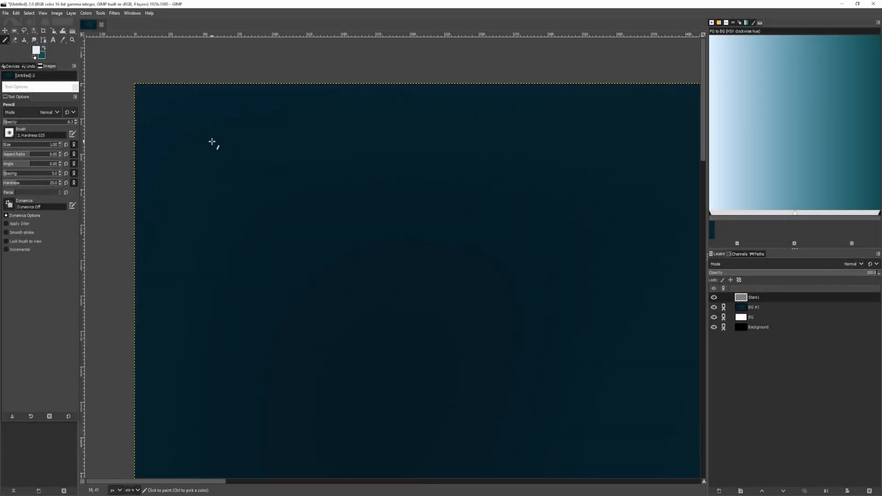
pyautogui.click(328, 142)
pyautogui.click(323, 188)
pyautogui.click(291, 209)
pyautogui.click(183, 186)
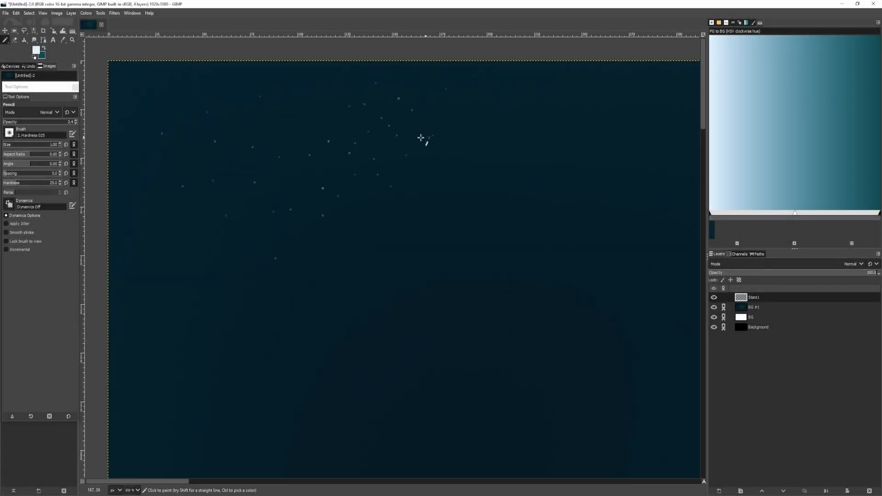
# Extend the starfield across the upper part of the Stars1 layer with fainter dots at 1.4 opacity.
pyautogui.keyDown('ctrl'); pyautogui.scroll(-1, 460, 121); pyautogui.keyUp('ctrl')
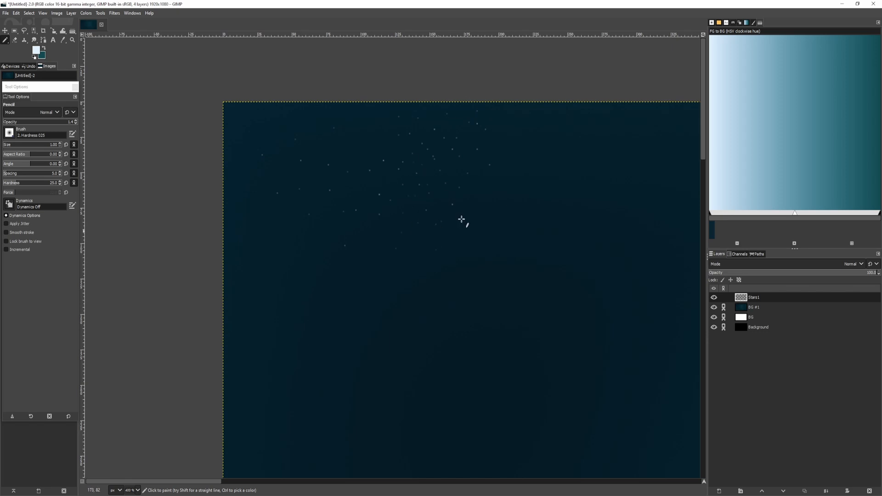
pyautogui.click(522, 155)
pyautogui.click(565, 148)
pyautogui.click(553, 169)
pyautogui.click(550, 177)
pyautogui.click(558, 196)
pyautogui.click(556, 219)
pyautogui.moveTo(529, 172); pyautogui.dragTo(365, 174, button='middle')
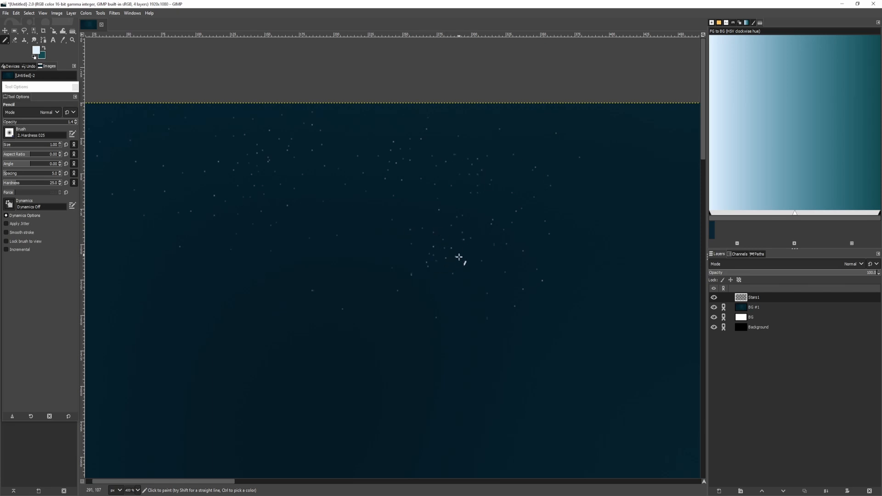
pyautogui.click(453, 291)
pyautogui.moveTo(610, 217); pyautogui.dragTo(595, 179, button='middle')
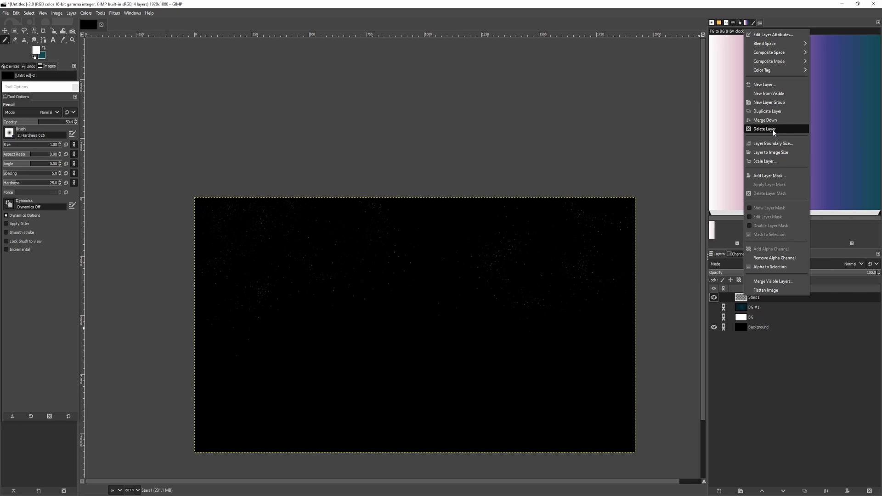
# Duplicate the Stars1 layer and float a rectangular selection enclosing most of the copied stars.
pyautogui.click(774, 113)
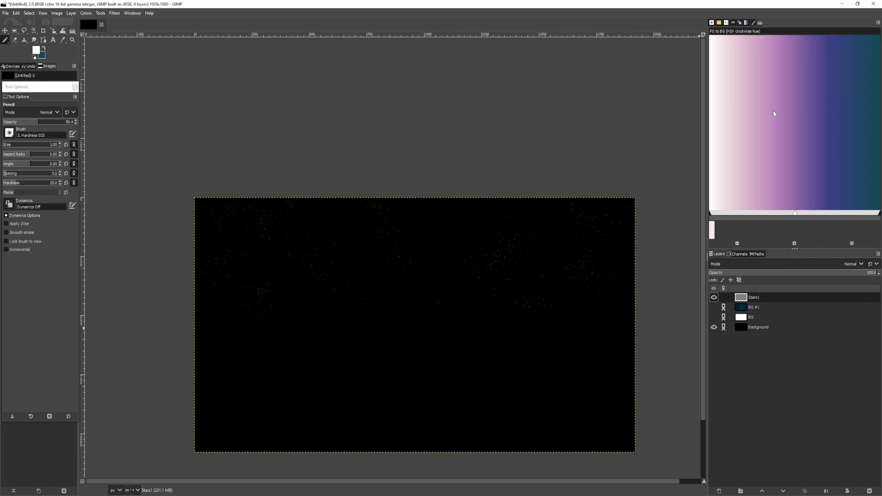
pyautogui.press('r')
pyautogui.moveTo(190, 170); pyautogui.dragTo(643, 395)
pyautogui.hotkey('ctrl', 'shift', 'l')
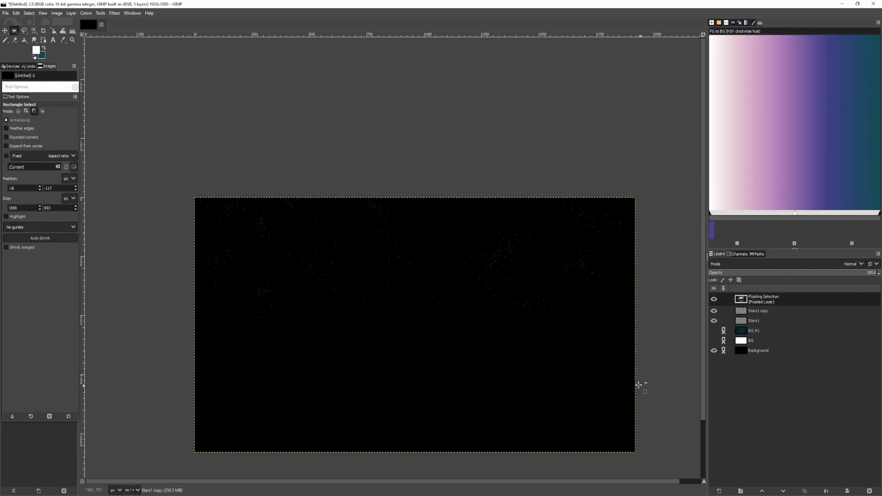
# Move the floating stars down and to the left so they are offset from the originals.
pyautogui.press('3')
pyautogui.press('m')
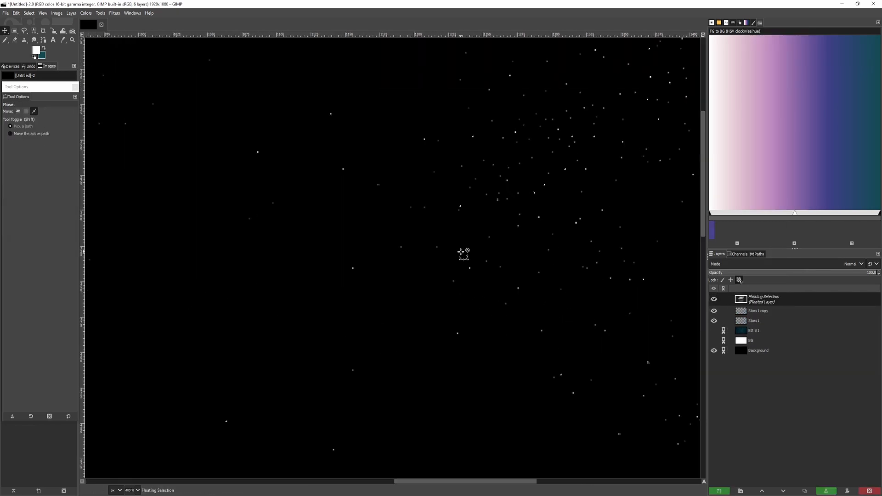
pyautogui.keyDown('ctrl'); pyautogui.scroll(1, 461, 251); pyautogui.keyUp('ctrl')
pyautogui.moveTo(461, 190); pyautogui.dragTo(465, 228)
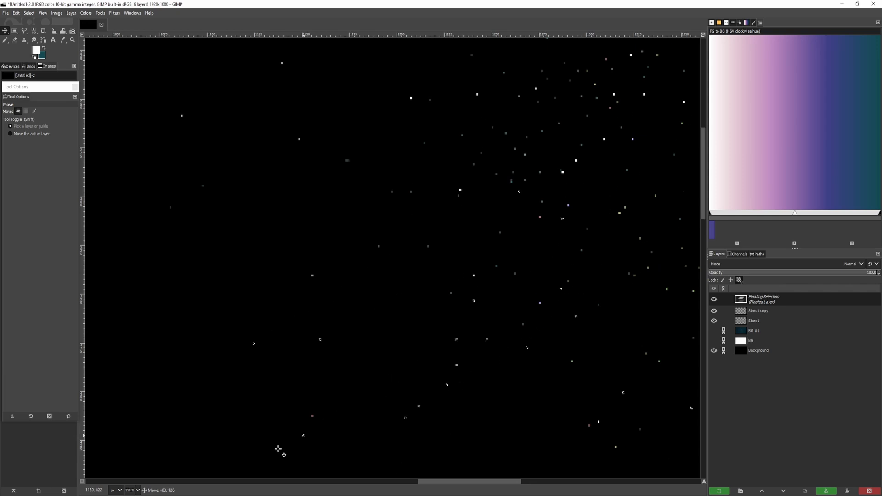
pyautogui.moveTo(278, 449); pyautogui.dragTo(183, 473)
# Paste another copy of the stars and rotate it to vary the pattern.
pyautogui.hotkey('ctrl', 'v')
pyautogui.keyDown('ctrl'); pyautogui.scroll(-6, 498, 321); pyautogui.keyUp('ctrl')
pyautogui.press('r')
pyautogui.click(54, 30)
pyautogui.click(85, 39)
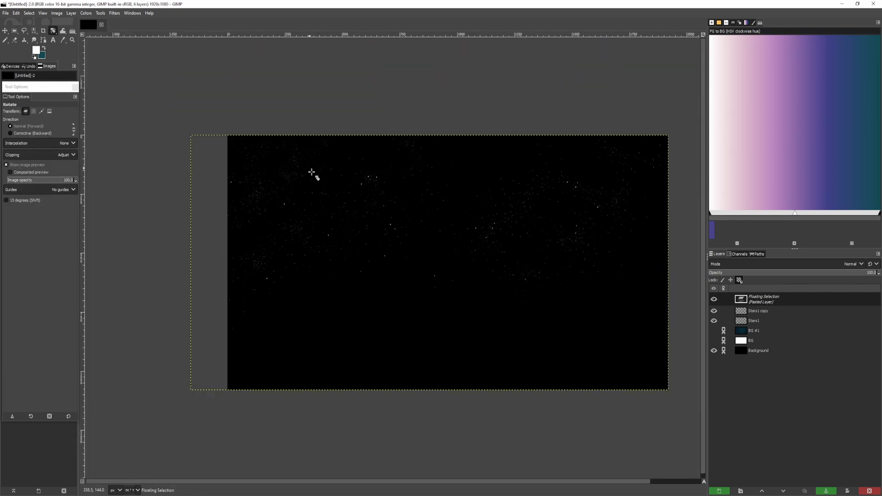
pyautogui.moveTo(264, 191); pyautogui.dragTo(307, 304)
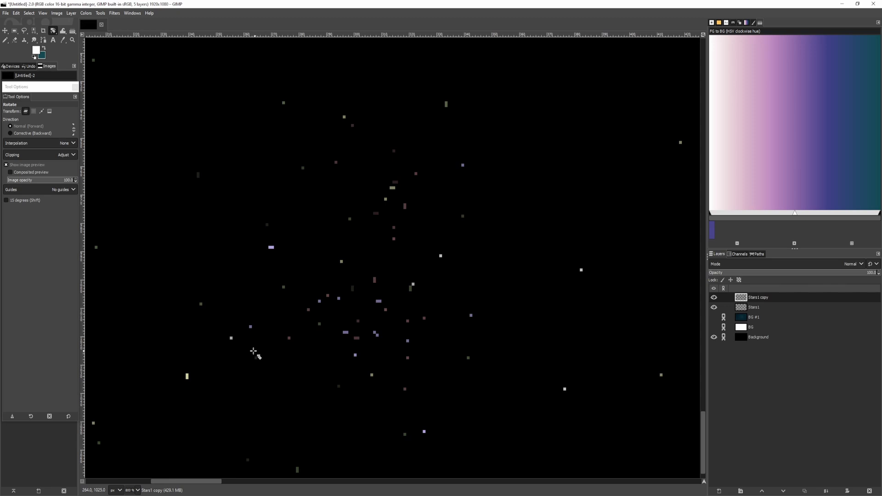
# Switch to the Eraser for the Stars1 copy layer and raise its opacity to the maximum.
pyautogui.click(15, 40)
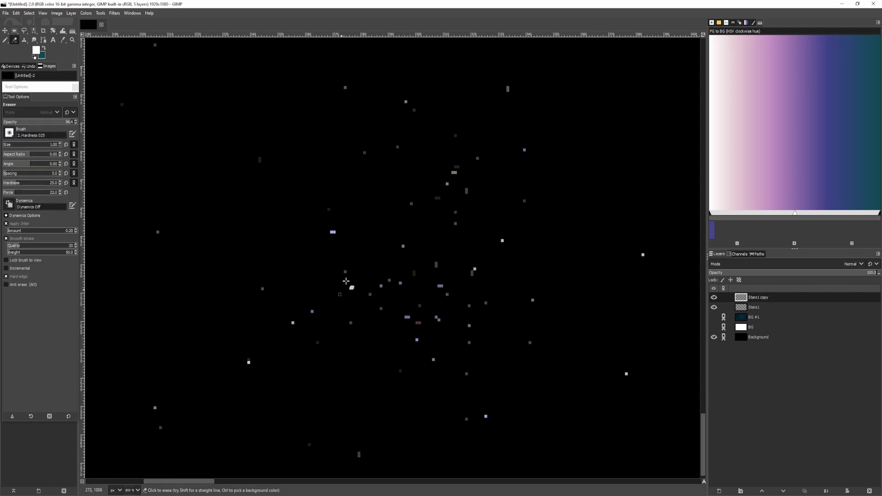
pyautogui.moveTo(39, 123); pyautogui.dragTo(77, 122)
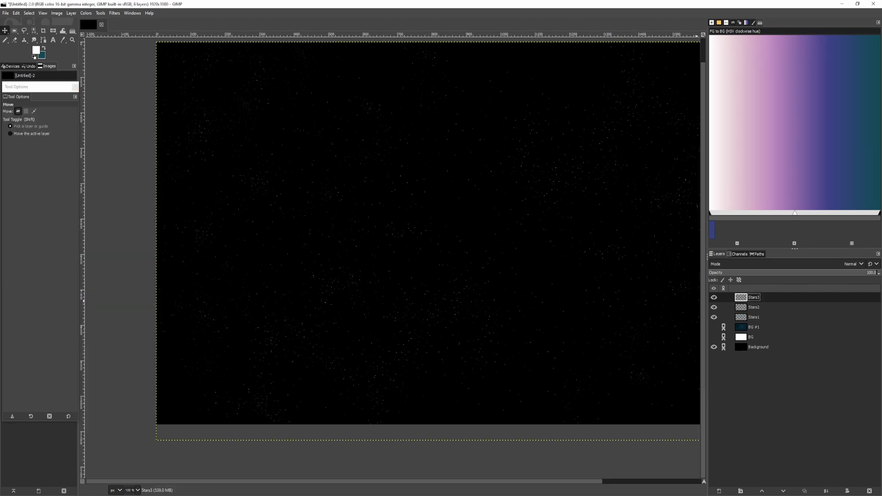
# Create a transparent 1920 × 1080 px layer named Nebula above the Stars3 layer.
pyautogui.press('-')
pyautogui.rightClick(747, 377)
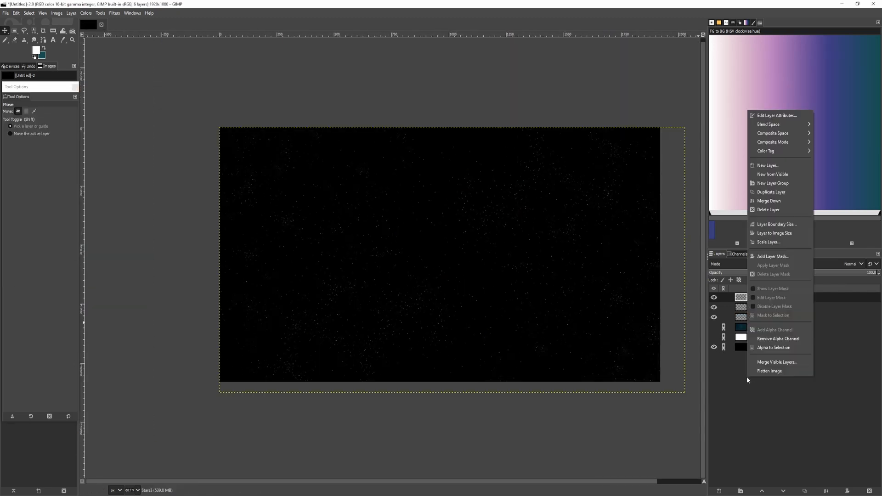
pyautogui.click(773, 192)
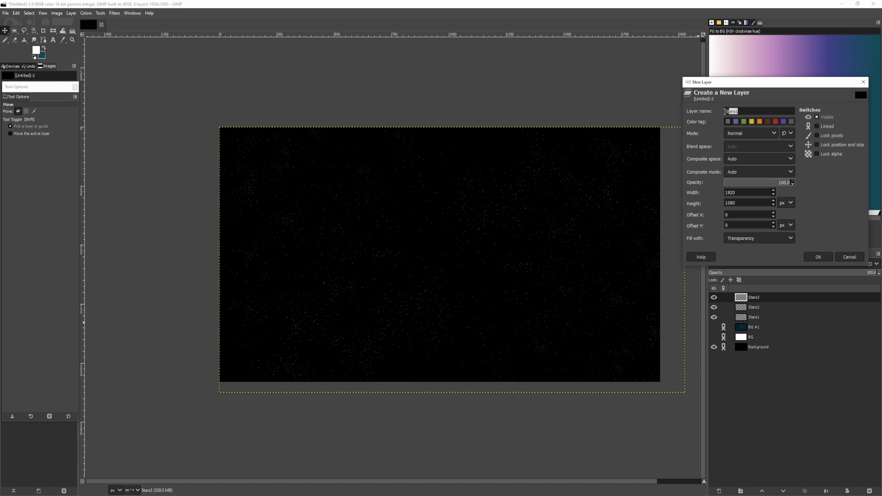
pyautogui.write('Nebula')
pyautogui.click(818, 257)
# Set up the Airbrush with rate 7.3 and flow 3.4, and set the foreground color to pale blue e2f8ff.
pyautogui.moveTo(284, 189); pyautogui.dragTo(303, 183, button='middle')
pyautogui.press('a')
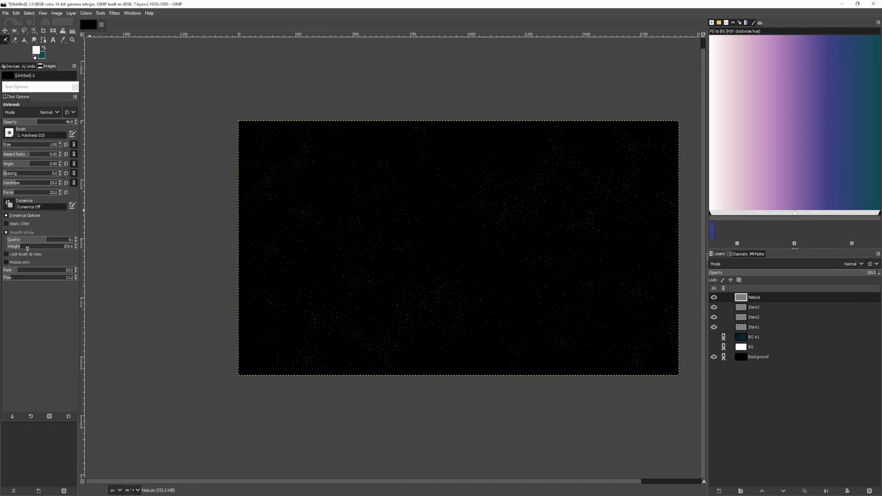
pyautogui.click(6, 279)
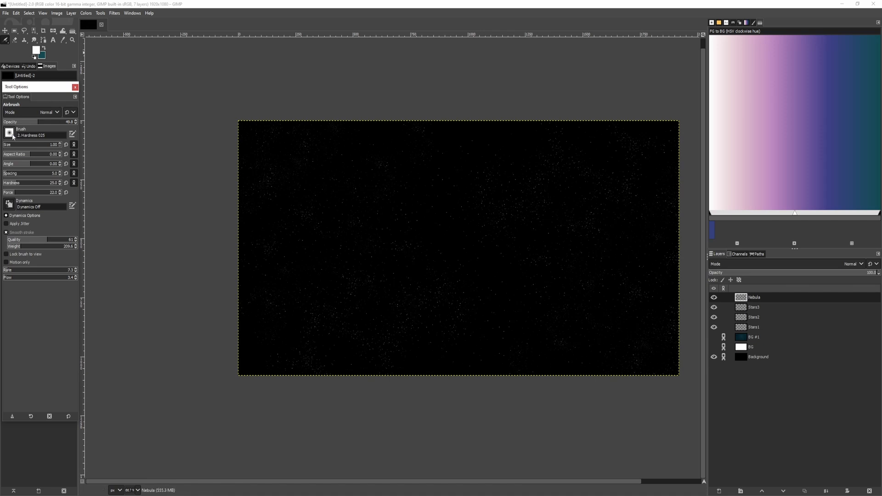
pyautogui.click(35, 50)
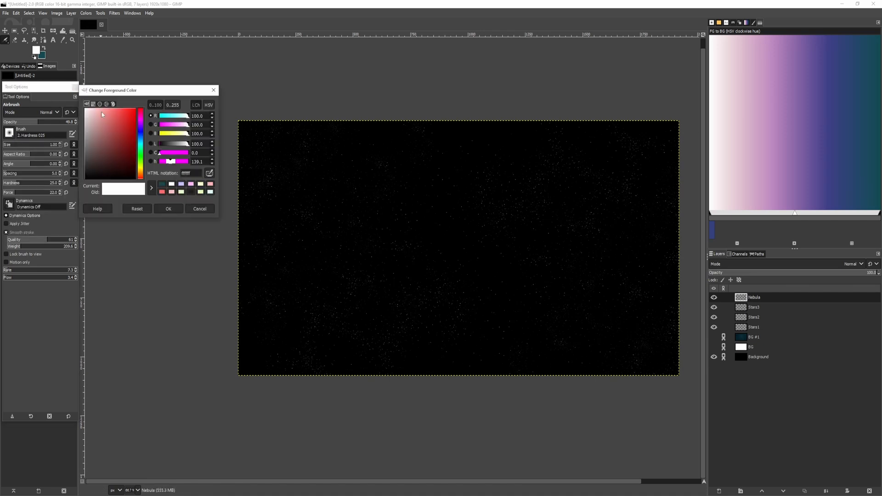
pyautogui.click(141, 140)
pyautogui.moveTo(101, 113); pyautogui.dragTo(92, 109)
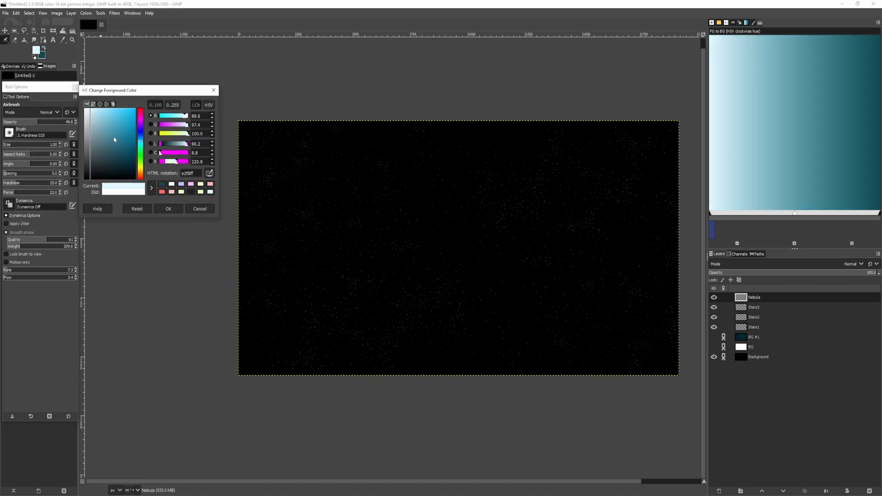
pyautogui.click(168, 209)
# Airbrush soft glows around three bright stars near the canvas's left edge at size 31, lowering the flow to 1.4 for the last one.
pyautogui.keyDown('ctrl'); pyautogui.scroll(4, 284, 224); pyautogui.keyUp('ctrl')
pyautogui.click(60, 143)
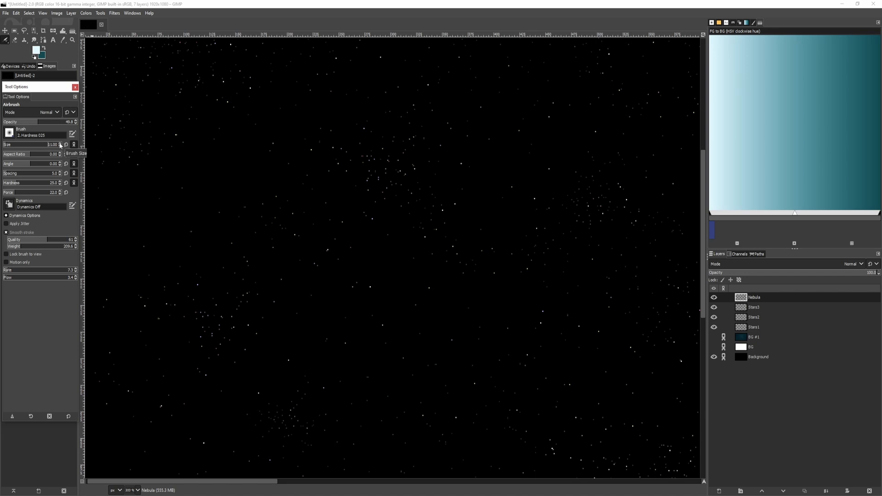
pyautogui.moveTo(236, 312); pyautogui.dragTo(332, 293, button='middle')
pyautogui.keyDown('ctrl'); pyautogui.scroll(1, 297, 270); pyautogui.keyUp('ctrl')
pyautogui.click(294, 263)
pyautogui.click(253, 288)
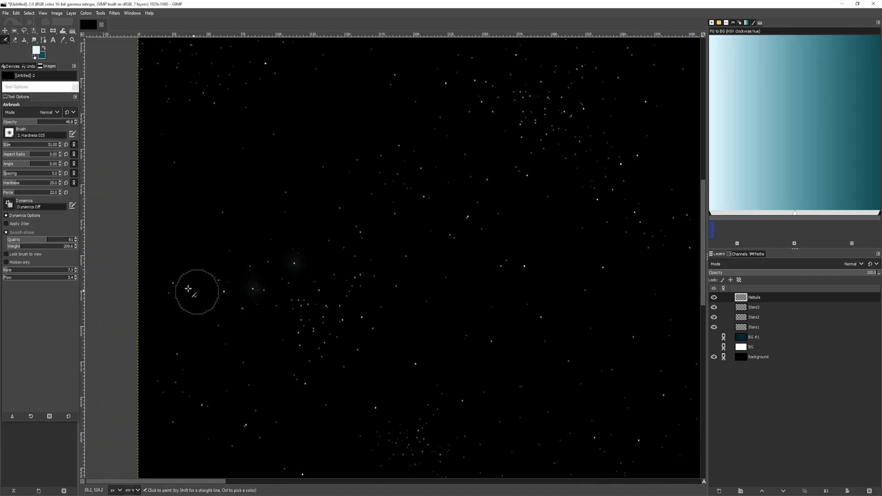
pyautogui.click(76, 278)
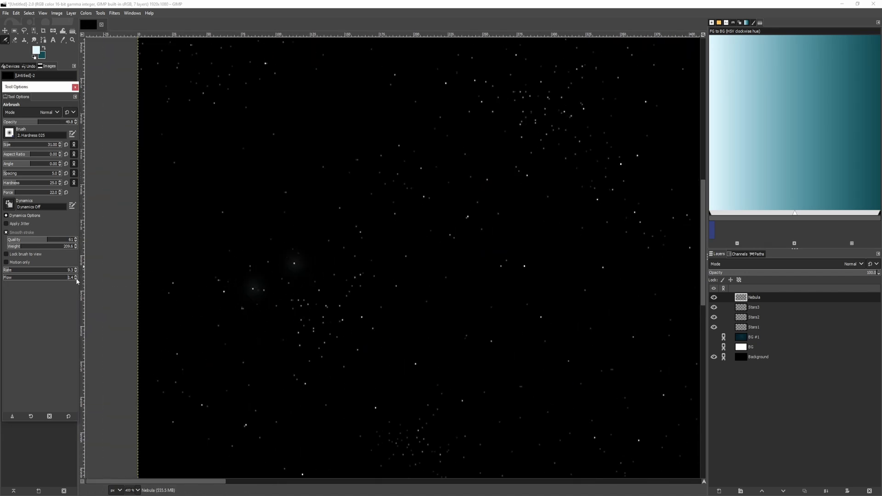
pyautogui.click(306, 384)
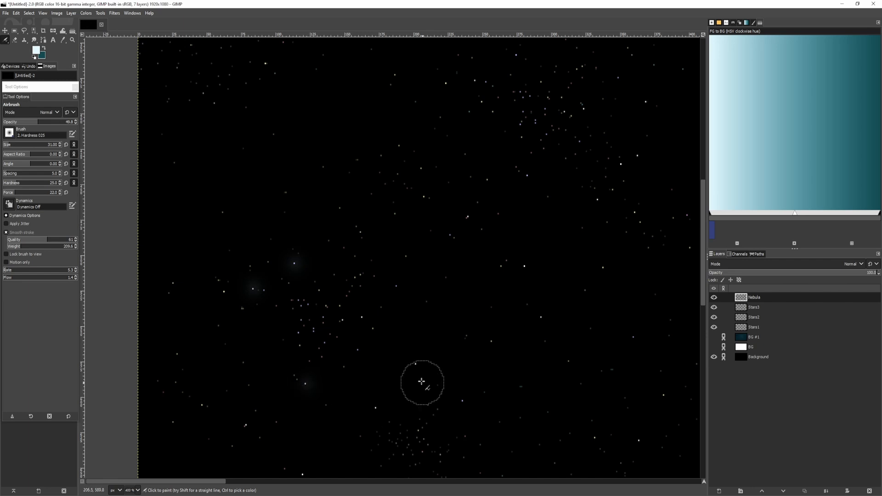
# Airbrush soft glows around three more bright stars in the canvas's left half at size 31 and flow 1.4.
pyautogui.click(415, 363)
pyautogui.click(524, 265)
pyautogui.moveTo(577, 320); pyautogui.dragTo(536, 428, button='middle')
pyautogui.click(557, 307)
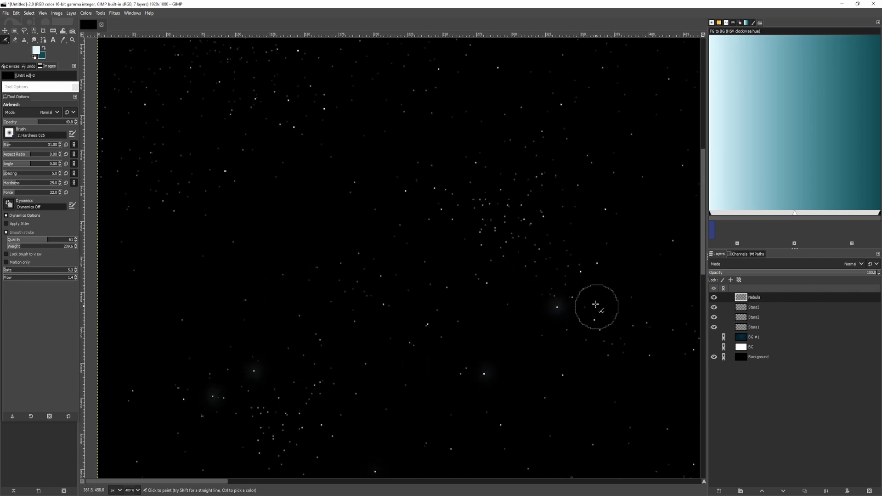
# Raise the airbrush size to 49 and 65 and paint larger glows around more bright stars along the canvas's left side.
pyautogui.click(60, 143)
pyautogui.click(144, 105)
pyautogui.moveTo(265, 141); pyautogui.dragTo(260, 202, button='middle')
pyautogui.click(321, 170)
pyautogui.moveTo(383, 212); pyautogui.dragTo(357, 260, button='middle')
pyautogui.moveTo(264, 144); pyautogui.dragTo(277, 244, button='middle')
pyautogui.click(279, 260)
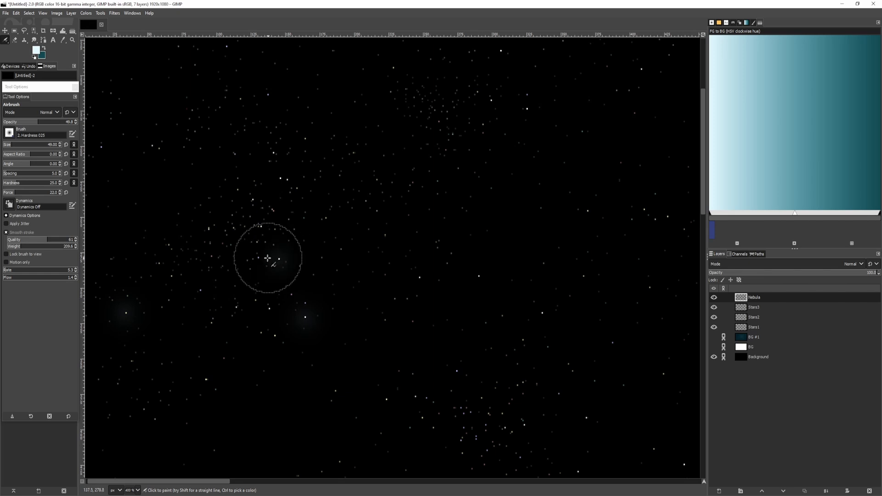
pyautogui.click(258, 226)
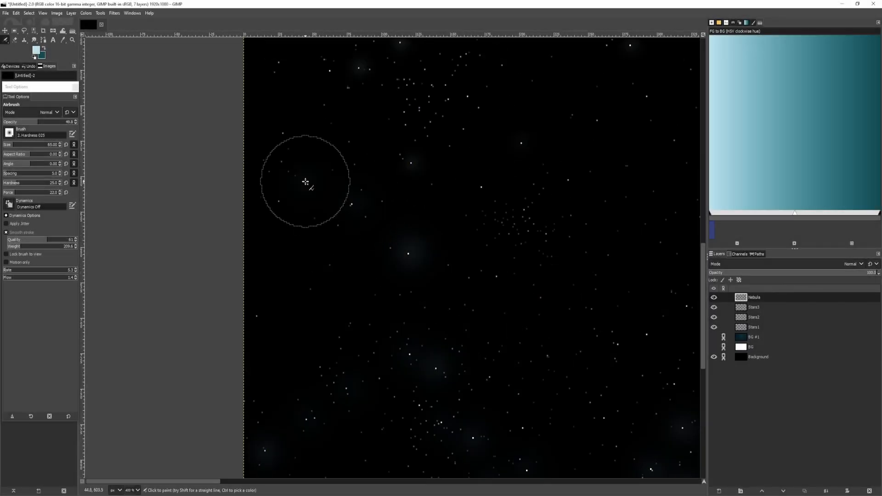
pyautogui.moveTo(305, 181); pyautogui.dragTo(420, 236, button='middle')
pyautogui.moveTo(495, 262); pyautogui.dragTo(457, 275, button='middle')
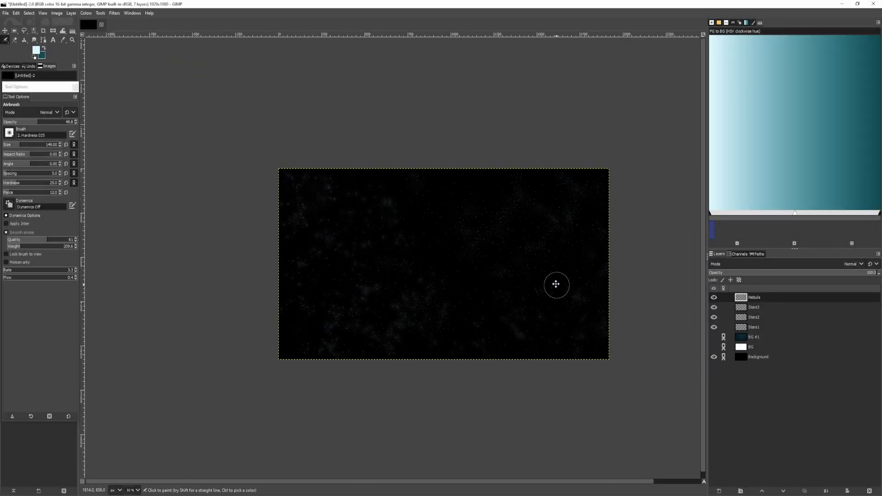
# Lower the Nebula layer's opacity to about 54 and preview the stars against the BG and BG #1 backgrounds.
pyautogui.click(807, 273)
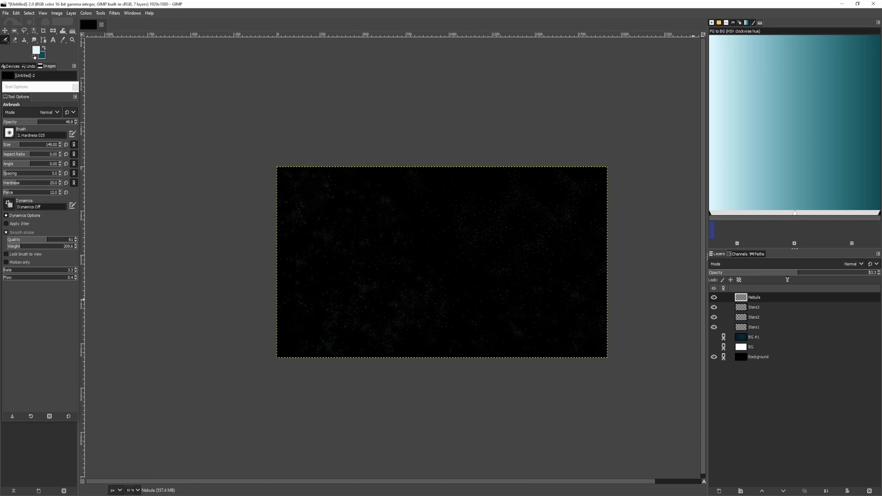
pyautogui.keyDown('ctrl'); pyautogui.scroll(1, 522, 305); pyautogui.keyUp('ctrl')
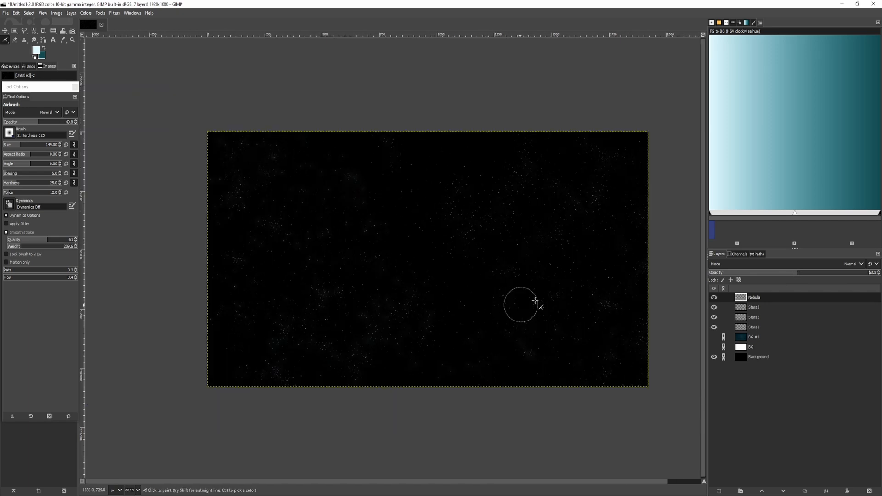
pyautogui.click(714, 357)
pyautogui.click(714, 347)
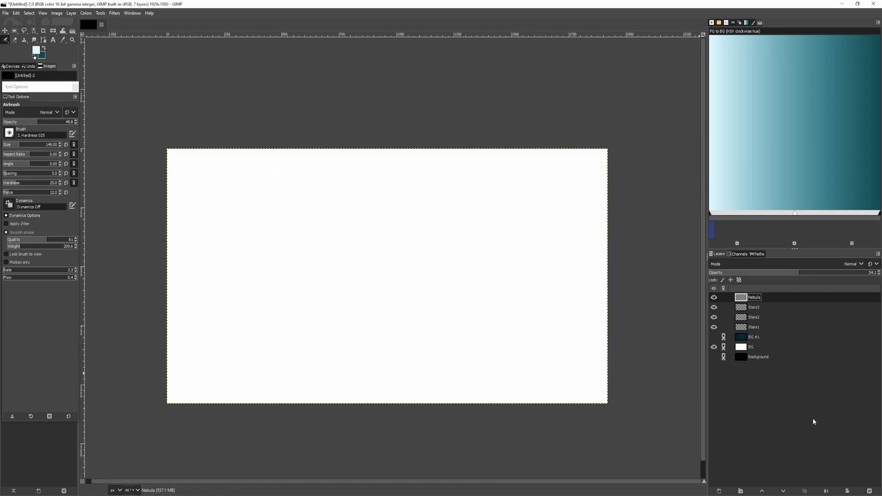
pyautogui.click(714, 357)
pyautogui.click(714, 347)
pyautogui.click(714, 337)
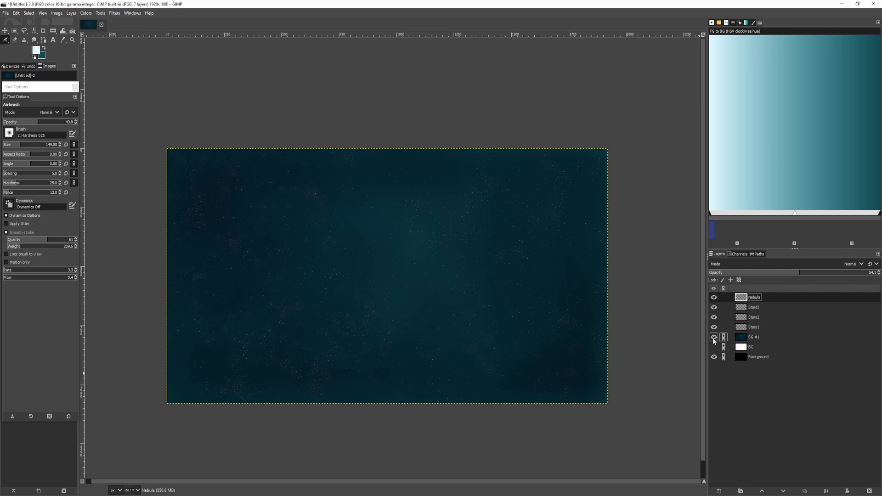
pyautogui.click(714, 338)
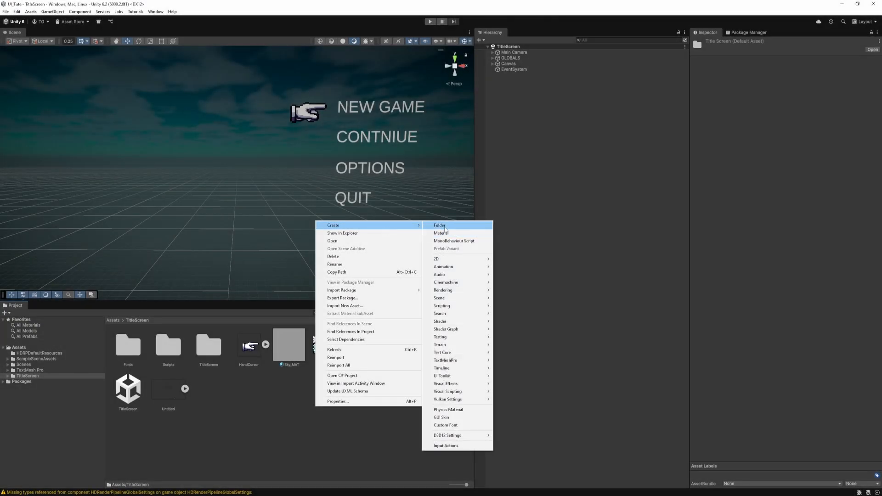
# In Unity, create an Example2 folder inside TitleScreen, move the Stars2_a texture into it and open the folder.
pyautogui.click(445, 226)
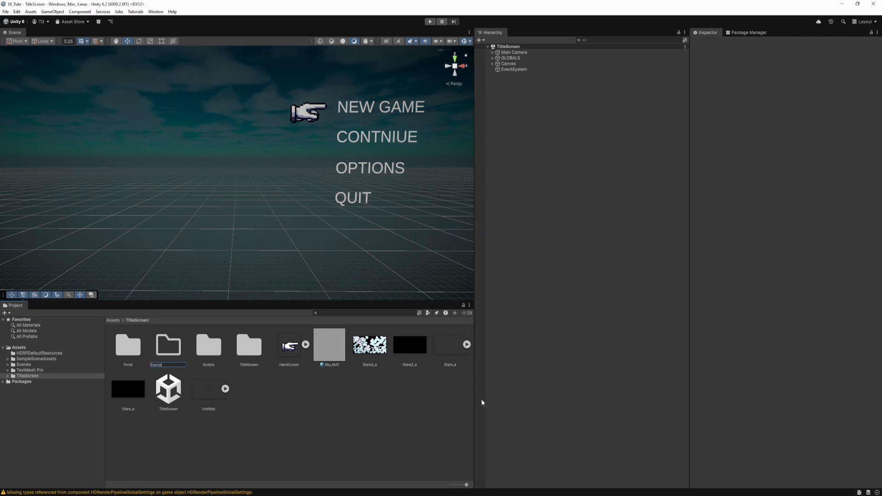
pyautogui.write('Example2')
pyautogui.press('Return')
pyautogui.moveTo(370, 344); pyautogui.dragTo(128, 347)
pyautogui.doubleClick(128, 346)
# Import Stars2_a as Sprite (2D and UI) in Single mode with Point (no filter) filtering and compression None, applying the changes.
pyautogui.click(126, 345)
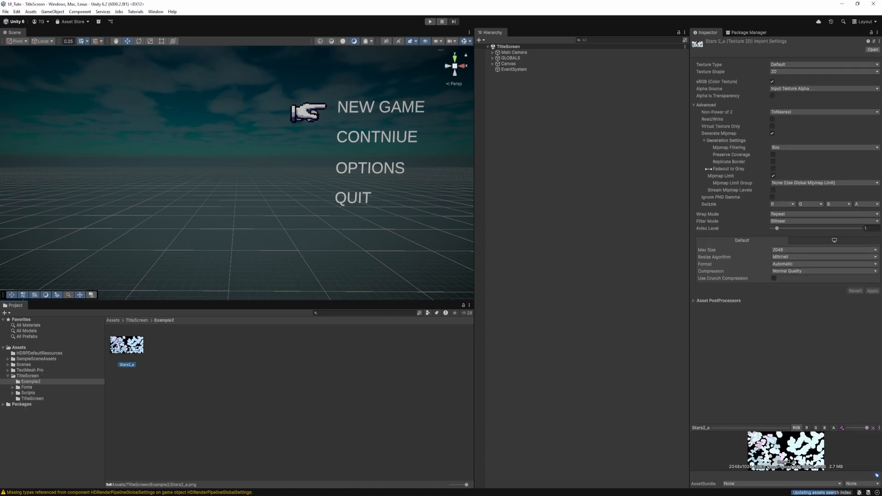
pyautogui.click(784, 64)
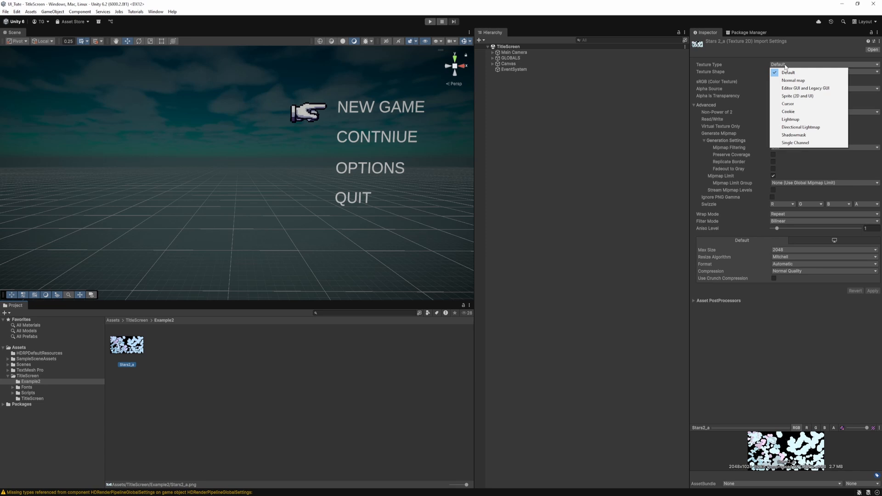
pyautogui.click(798, 96)
pyautogui.click(790, 81)
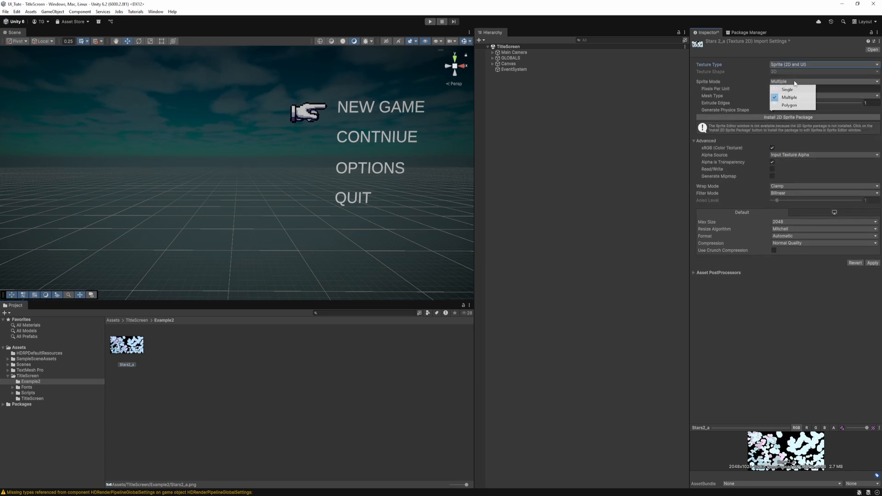
pyautogui.click(790, 82)
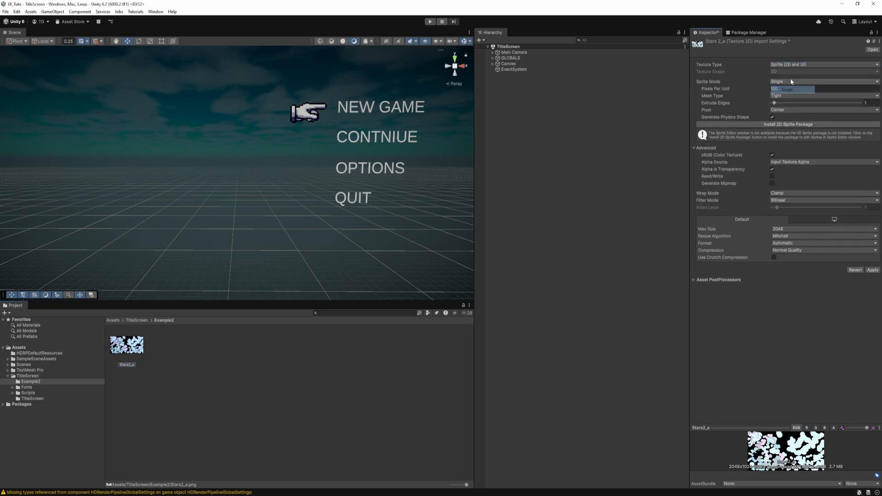
pyautogui.click(785, 200)
pyautogui.click(790, 208)
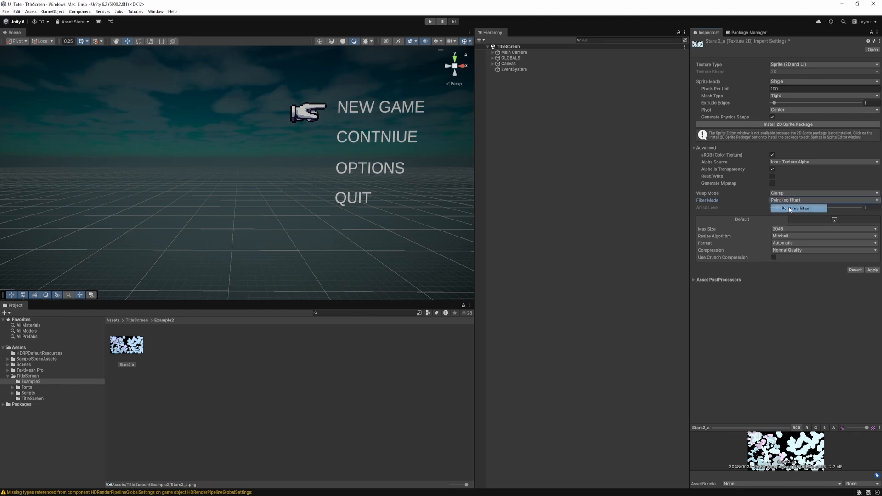
pyautogui.click(790, 250)
pyautogui.click(784, 258)
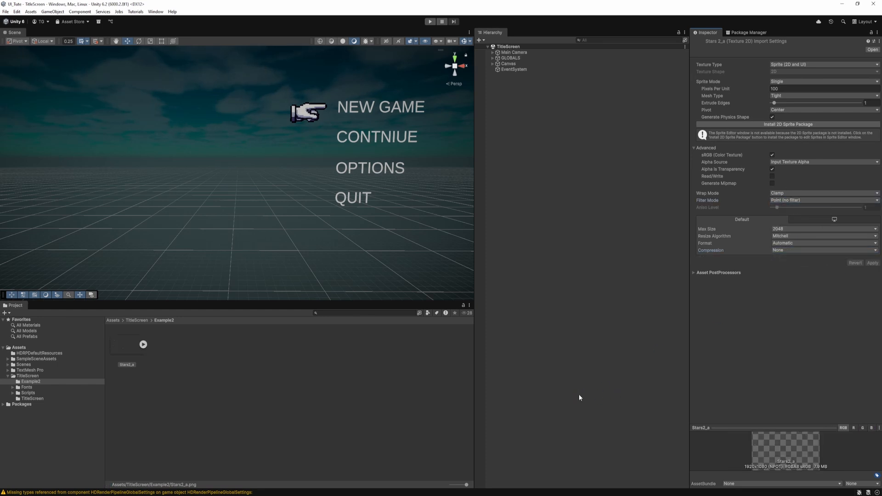
# Create a scene with the default name New Scene in the Example2 folder and open it.
pyautogui.click(229, 400)
pyautogui.rightClick(228, 400)
pyautogui.moveTo(224, 188)
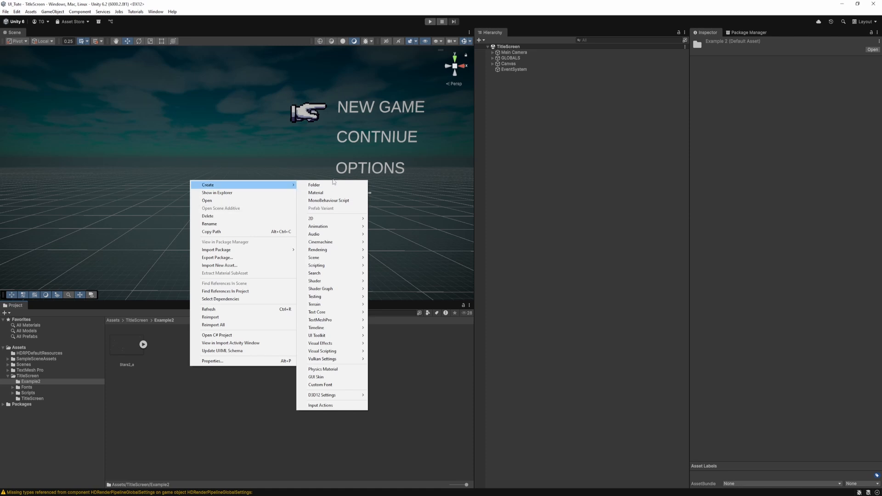
pyautogui.moveTo(337, 230)
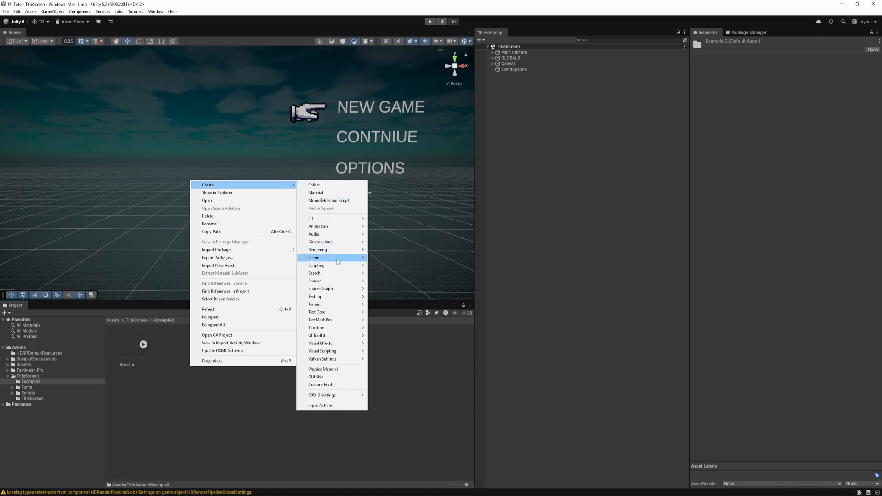
pyautogui.moveTo(322, 257)
pyautogui.click(388, 257)
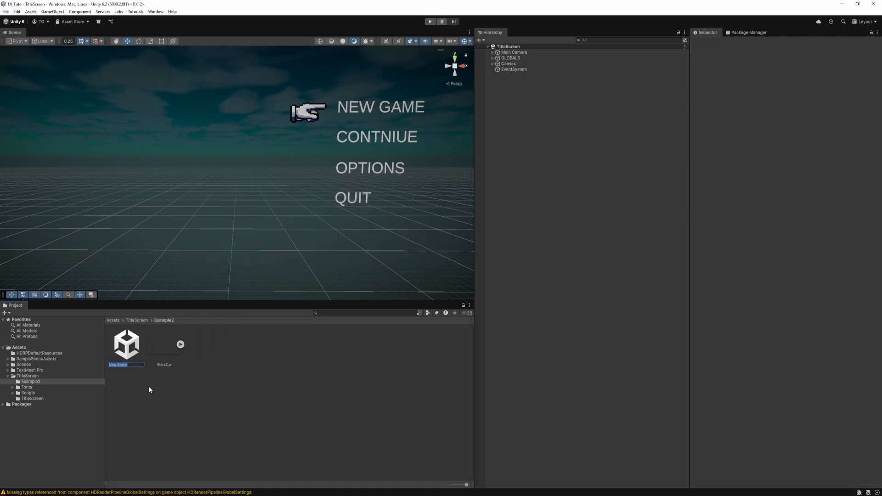
pyautogui.press('Return')
pyautogui.doubleClick(128, 352)
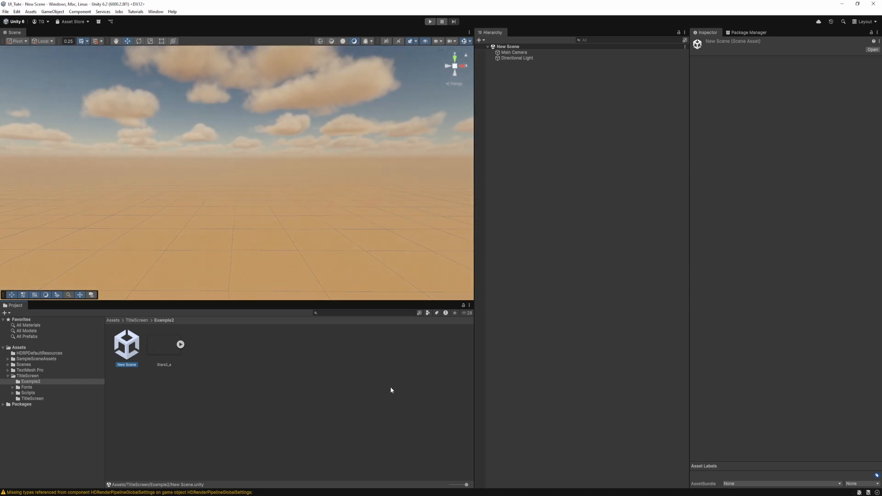
# Create an empty object named GLOBALS in the scene.
pyautogui.rightClick(544, 108)
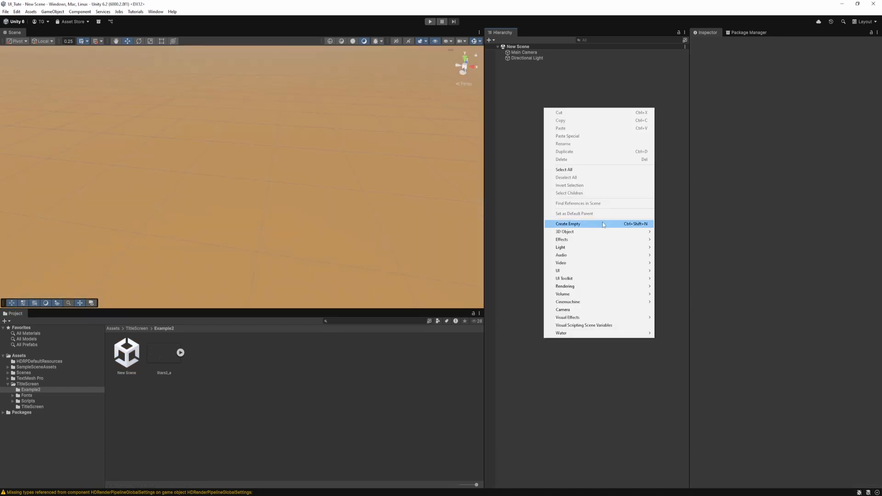
pyautogui.click(597, 224)
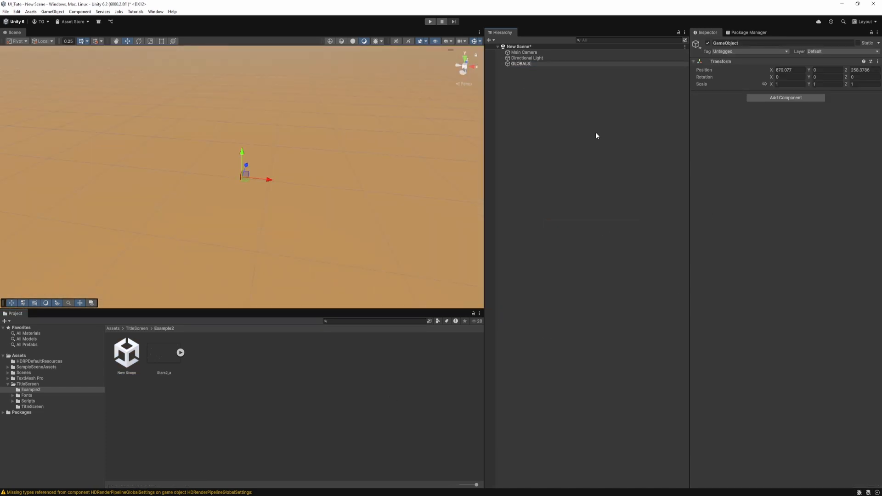
pyautogui.write('GLOBALS')
pyautogui.press('Return')
# Reset the transform of GLOBALS and nest the Directional Light under it.
pyautogui.rightClick(789, 60)
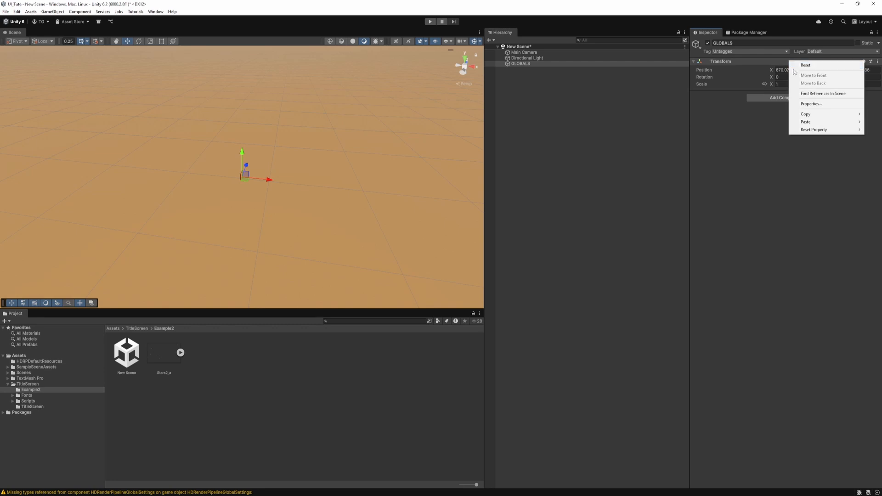
pyautogui.click(800, 66)
pyautogui.click(593, 97)
pyautogui.moveTo(525, 59)
pyautogui.mouseDown()
pyautogui.moveTo(547, 120)
pyautogui.moveTo(522, 64)
pyautogui.mouseUp()
# Turn the Main Camera into a physical camera with the 70mm sensor type.
pyautogui.click(524, 52)
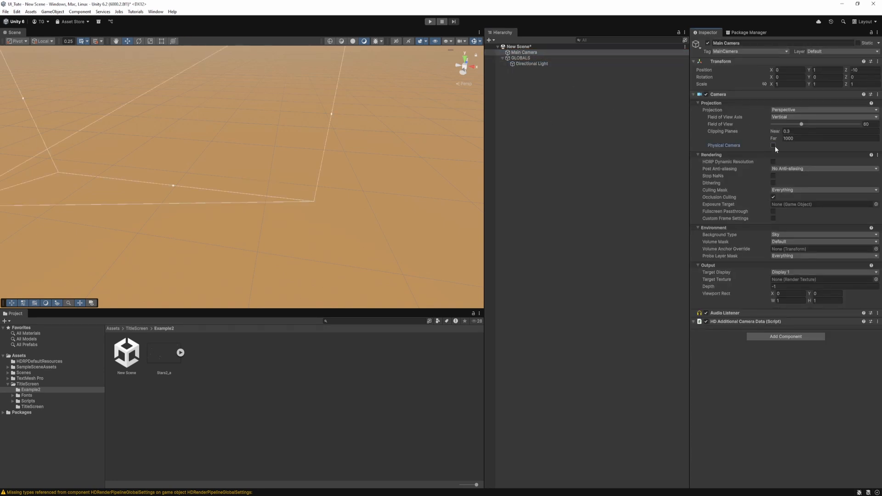
pyautogui.click(773, 145)
pyautogui.click(809, 159)
pyautogui.click(802, 255)
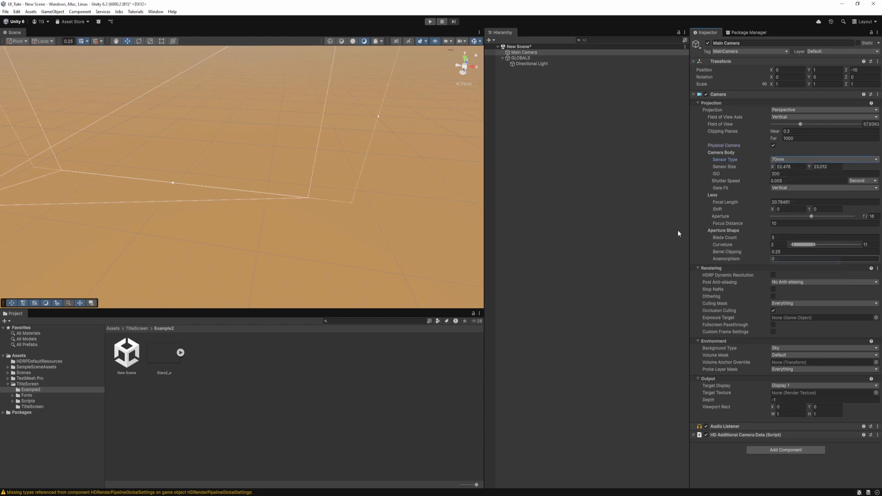
pyautogui.click(637, 117)
# Add a Global Volume under GLOBALS and create a new volume profile for it.
pyautogui.click(524, 58)
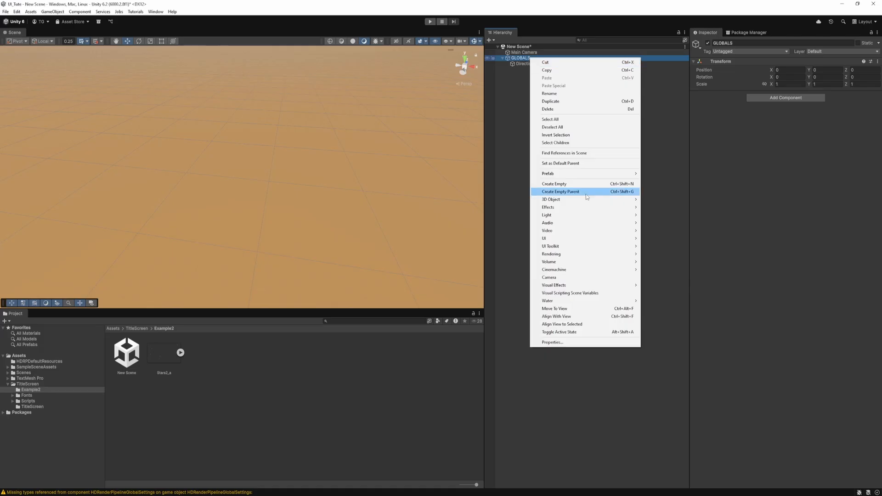
pyautogui.moveTo(591, 261)
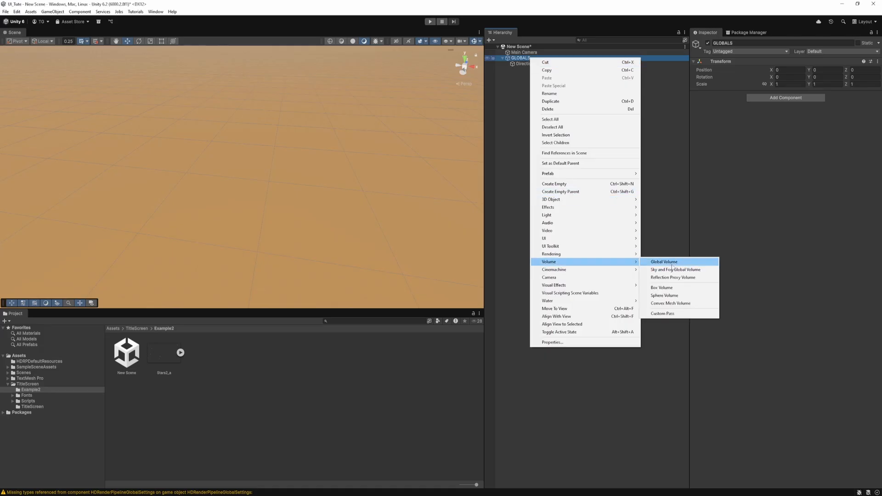
pyautogui.click(660, 259)
pyautogui.moveTo(533, 72); pyautogui.dragTo(532, 69)
pyautogui.click(872, 127)
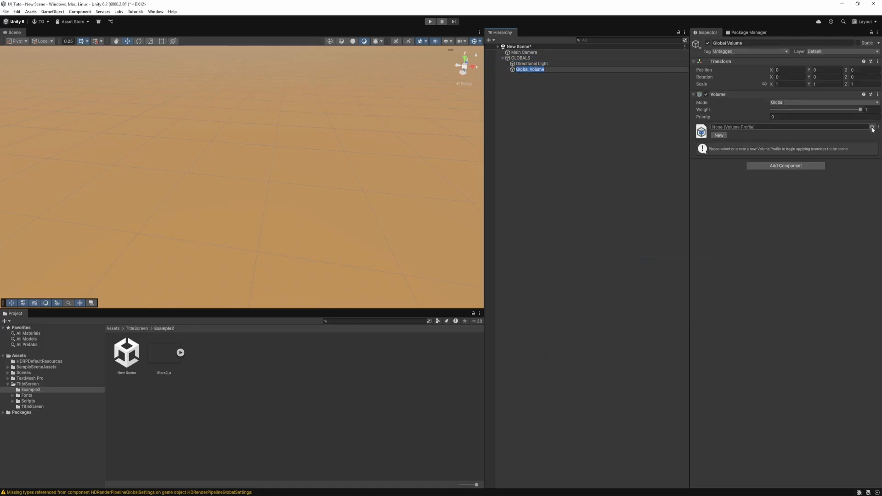
pyautogui.click(876, 121)
pyautogui.click(720, 135)
# Add a Visual Environment override with Physically Based Sky, Cloud Layer background clouds and the Dynamic ambient mode enabled.
pyautogui.click(788, 161)
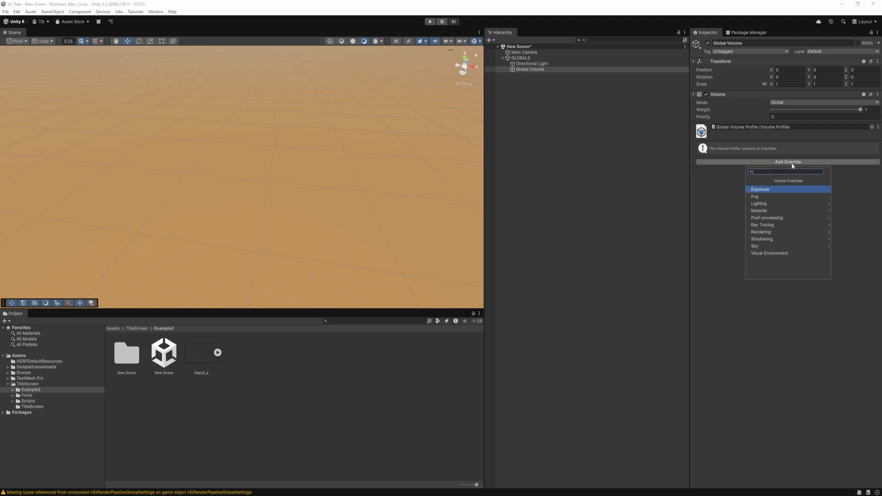
pyautogui.click(783, 268)
pyautogui.click(701, 166)
pyautogui.click(799, 167)
pyautogui.click(799, 199)
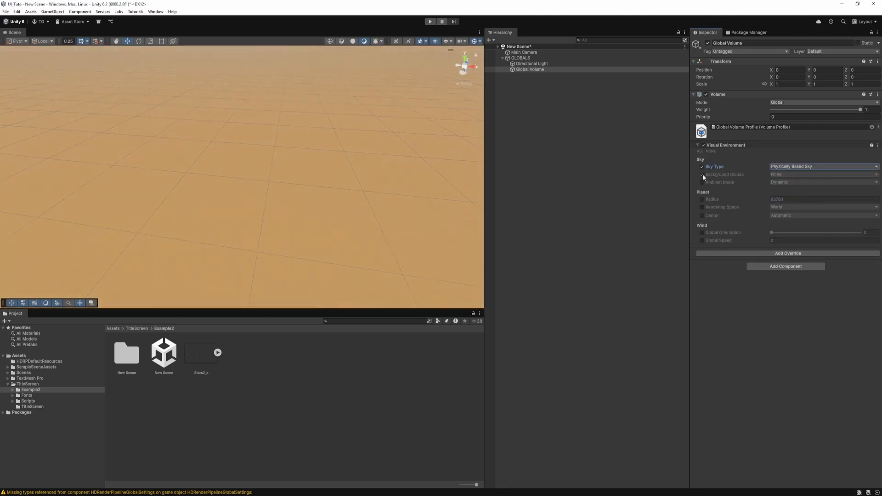
pyautogui.click(702, 175)
pyautogui.click(702, 182)
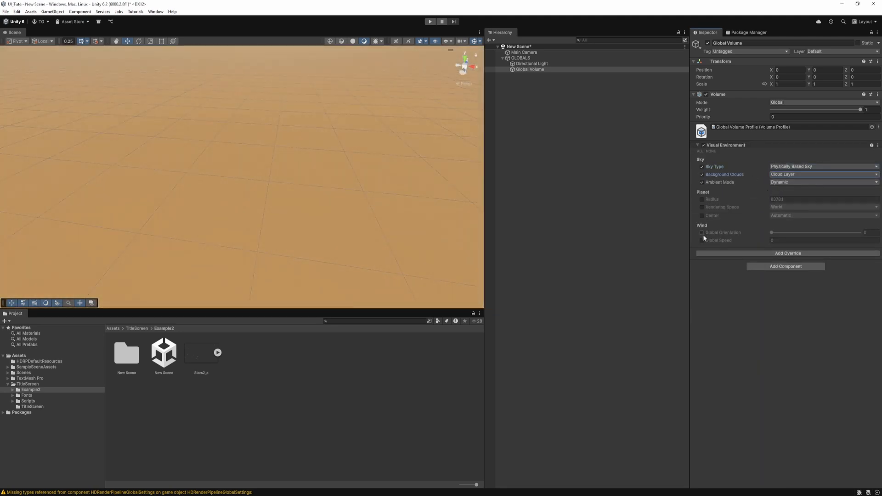
pyautogui.click(753, 253)
pyautogui.click(782, 308)
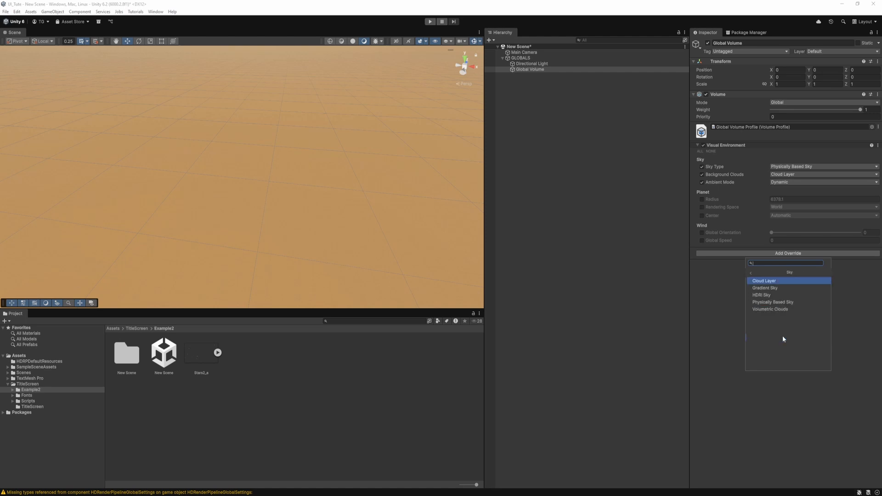
pyautogui.click(776, 301)
pyautogui.scroll(-4, 757, 252)
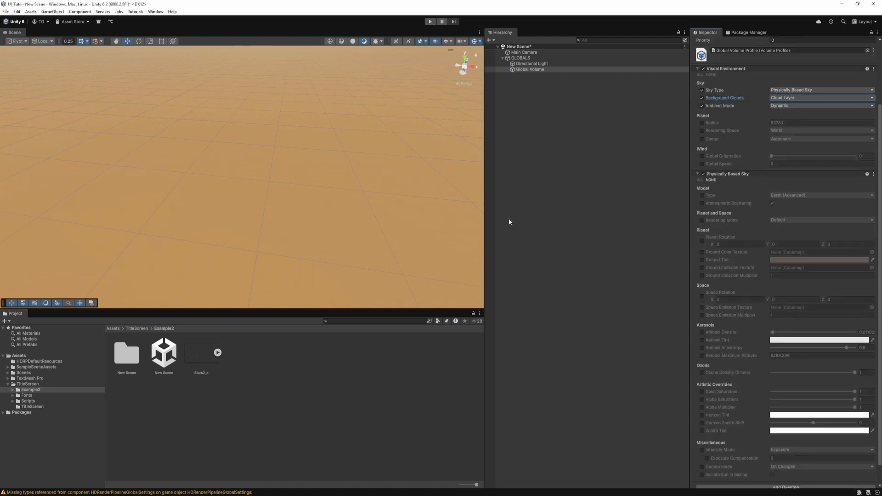
# Add a Directional Moon Light under GLOBALS.
pyautogui.moveTo(405, 198); pyautogui.dragTo(350, 138, button='right')
pyautogui.click(523, 52)
pyautogui.click(545, 59)
pyautogui.moveTo(606, 216)
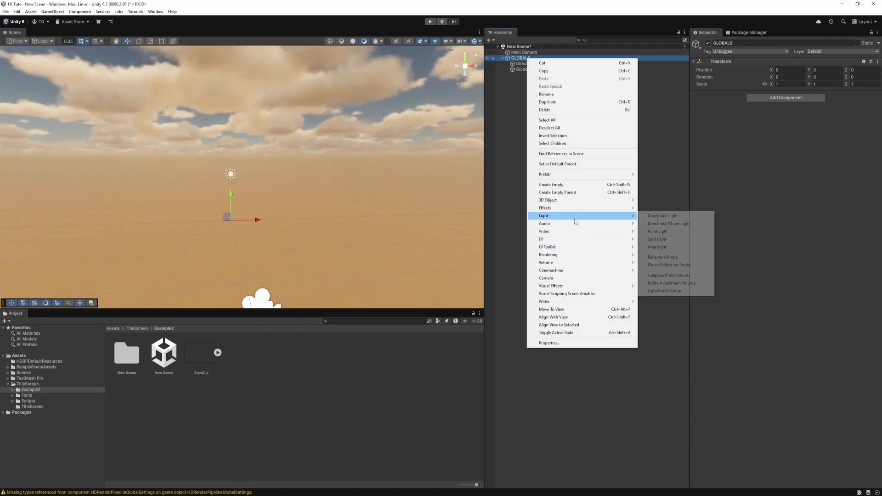
pyautogui.click(662, 217)
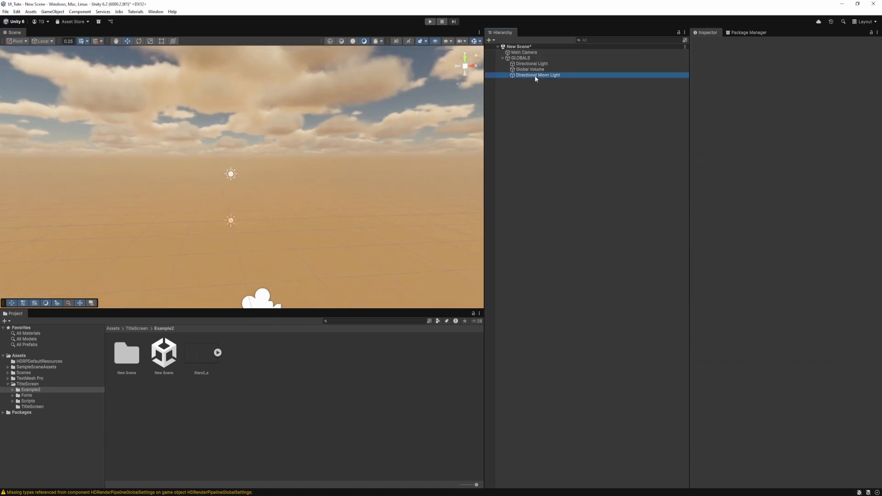
# Delete the original Directional Light from GLOBALS and set the Directional Moon Light's intensity to about 738 lux.
pyautogui.press('Delete')
pyautogui.click(554, 64)
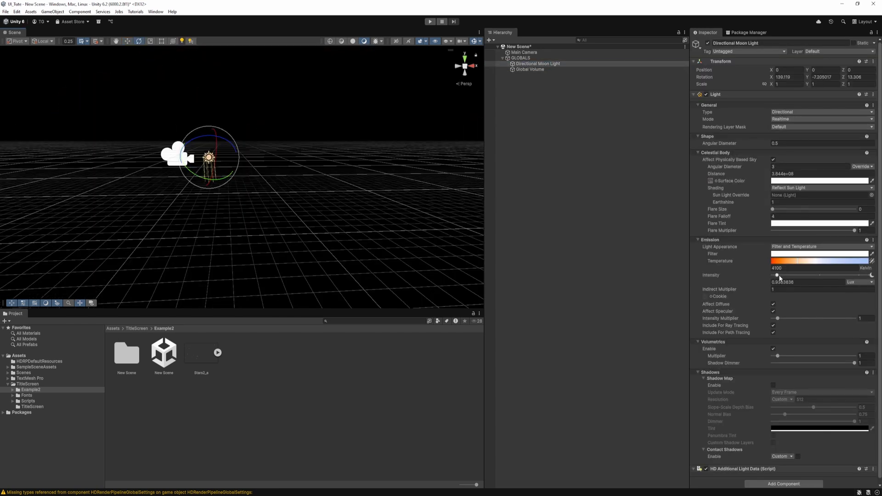
pyautogui.moveTo(779, 276); pyautogui.dragTo(780, 276)
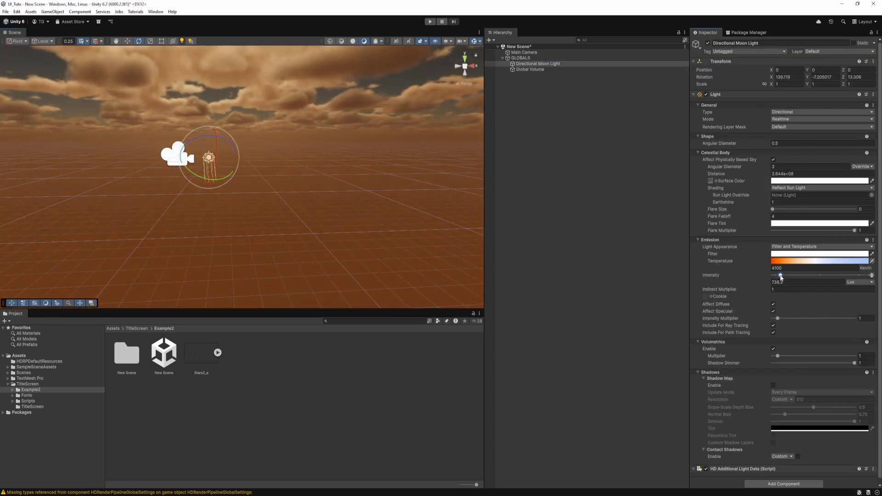
# Rotate the Directional Moon Light to about X 164.8, Y -13.3, Z 10.4 and change its celestial body Shading to Emission.
pyautogui.moveTo(221, 128); pyautogui.dragTo(263, 138, button='right')
pyautogui.moveTo(264, 138); pyautogui.dragTo(272, 109)
pyautogui.click(792, 192)
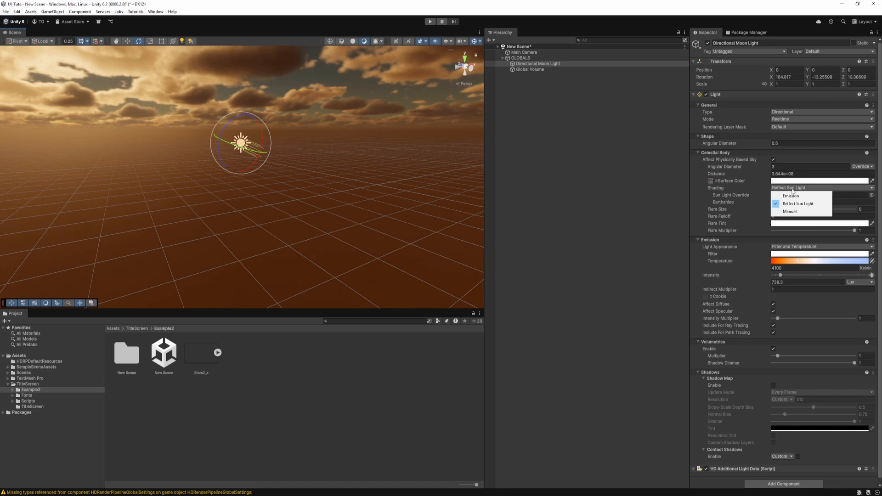
pyautogui.click(796, 198)
# Rotate the Directional Moon Light to about X 158.9, Y -25.6, Z 7.0.
pyautogui.moveTo(245, 148); pyautogui.dragTo(259, 151)
pyautogui.moveTo(320, 82); pyautogui.dragTo(325, 104, button='right')
pyautogui.press('s')
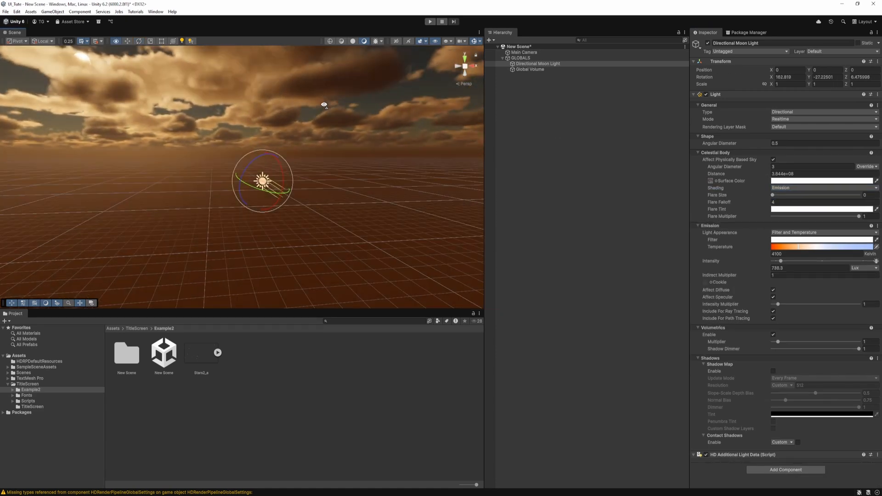
pyautogui.moveTo(271, 191); pyautogui.dragTo(298, 176)
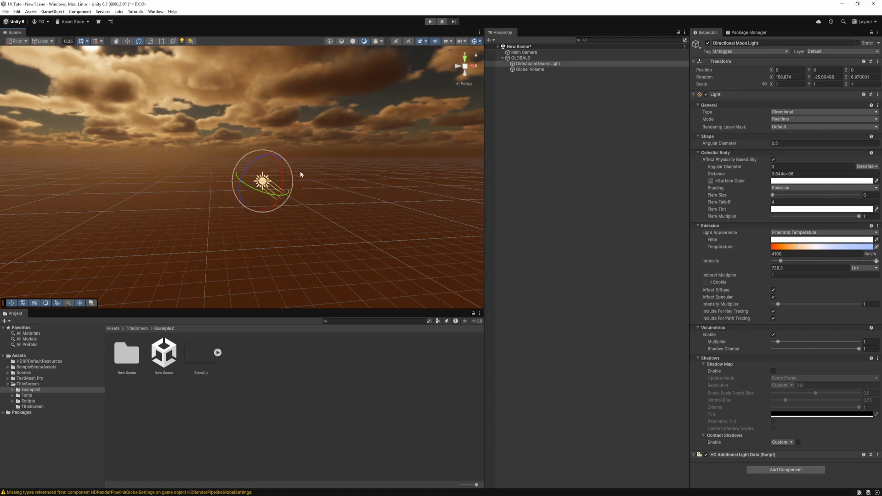
# Set the moon's celestial body Angular Diameter to 8.21 and the light's intensity to about 198 lux.
pyautogui.moveTo(732, 167); pyautogui.dragTo(792, 174)
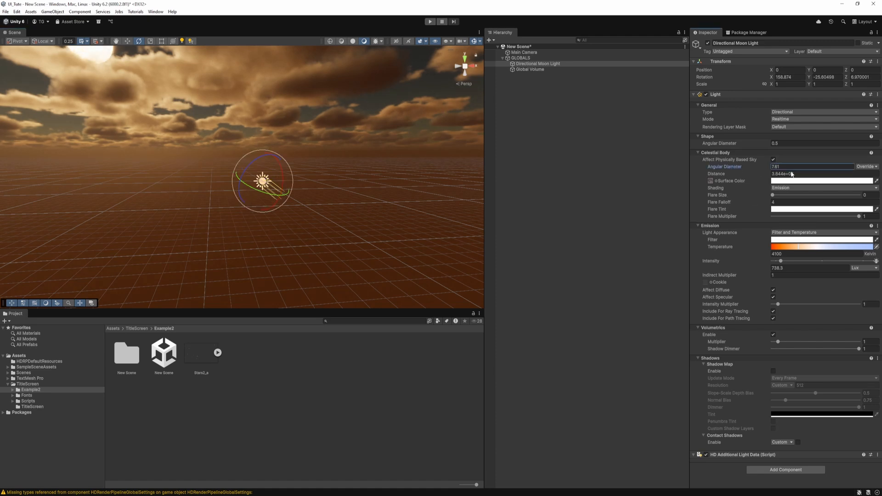
pyautogui.moveTo(781, 263); pyautogui.dragTo(778, 262)
# Tilt the Main Camera up toward the sky to an X rotation of about -33.2.
pyautogui.moveTo(349, 186); pyautogui.dragTo(399, 185, button='right')
pyautogui.press('s')
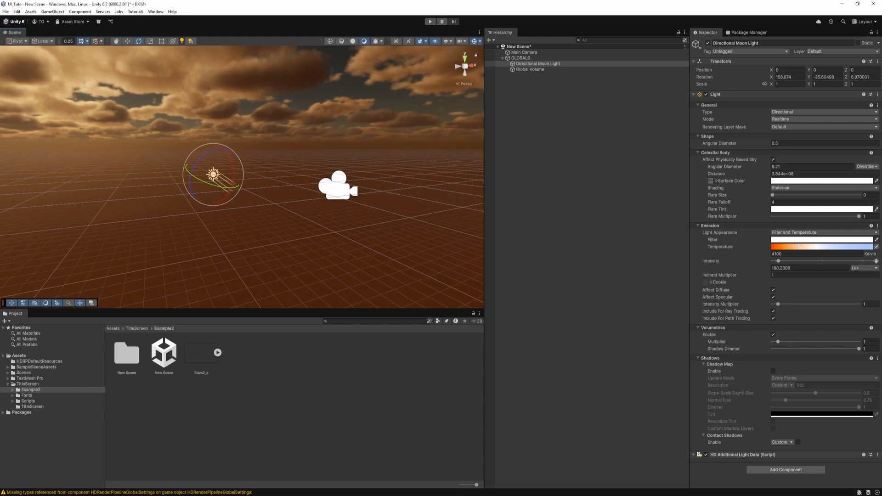
pyautogui.click(346, 183)
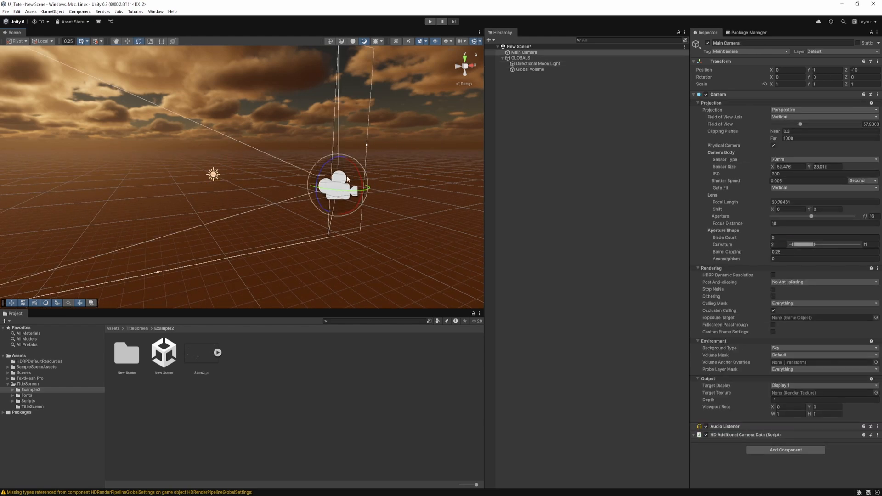
pyautogui.moveTo(357, 166); pyautogui.dragTo(372, 189)
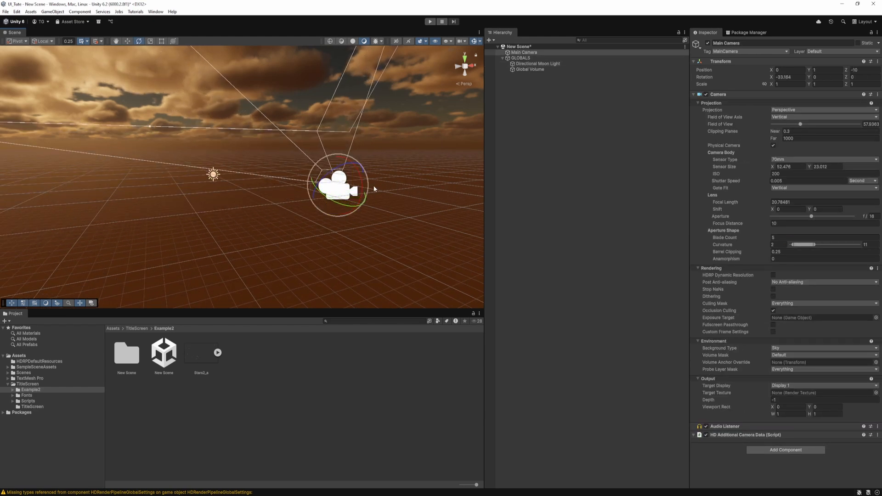
# Switch the handle orientation to Global and rotate the Directional Moon Light to about X 133.2, Y -40.2, Z -4.3.
pyautogui.click(212, 174)
pyautogui.moveTo(221, 175)
pyautogui.keyDown('alt'); pyautogui.mouseDown()
pyautogui.moveTo(195, 174)
pyautogui.moveTo(224, 175)
pyautogui.mouseUp(); pyautogui.keyUp('alt')
pyautogui.click(43, 41)
pyautogui.click(51, 50)
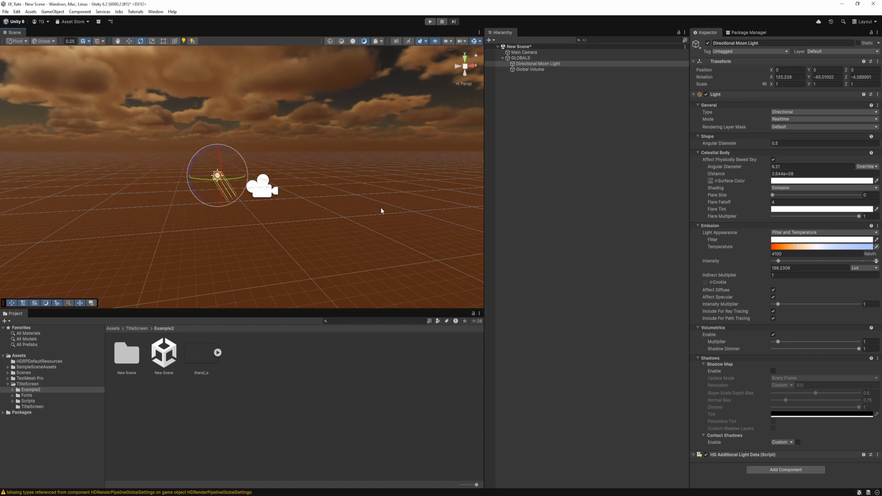
# Set the moon's celestial body Surface Color to a muted pale green.
pyautogui.click(808, 181)
pyautogui.click(823, 233)
pyautogui.moveTo(841, 203); pyautogui.dragTo(811, 221)
pyautogui.click(830, 230)
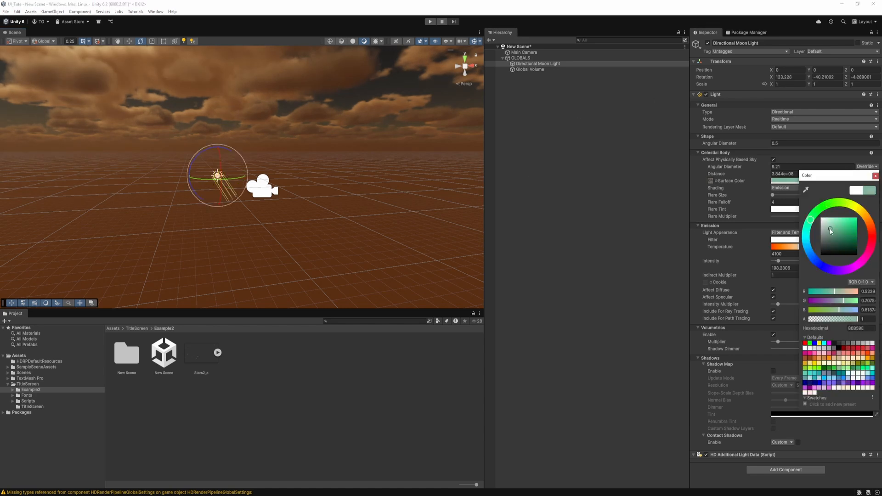
pyautogui.click(876, 176)
# Configure the moon's flare with size 1.1, falloff 8.74, a grey tint and multiplier 0.821.
pyautogui.moveTo(772, 196)
pyautogui.mouseDown()
pyautogui.moveTo(698, 202)
pyautogui.moveTo(760, 203)
pyautogui.mouseUp()
pyautogui.moveTo(775, 196); pyautogui.dragTo(773, 196)
pyautogui.click(781, 209)
pyautogui.click(806, 259)
pyautogui.click(820, 265)
pyautogui.click(876, 203)
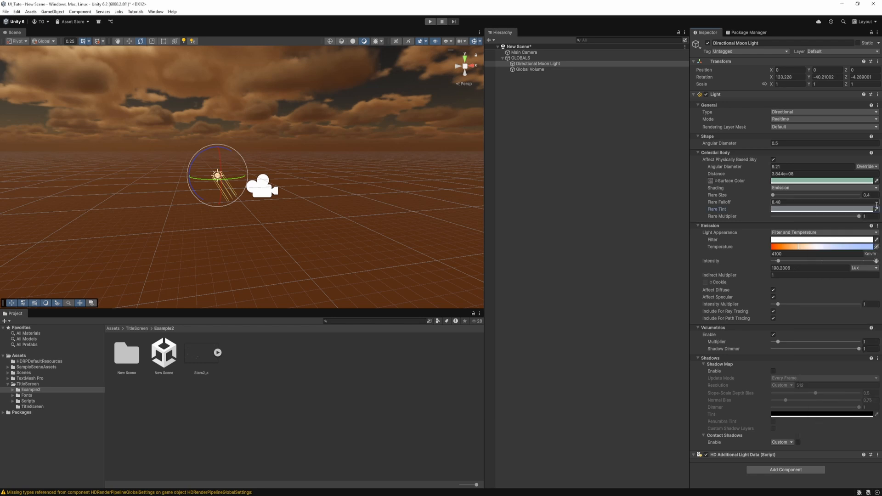
pyautogui.moveTo(859, 216); pyautogui.dragTo(844, 216)
pyautogui.moveTo(731, 204); pyautogui.dragTo(774, 197)
pyautogui.click(780, 210)
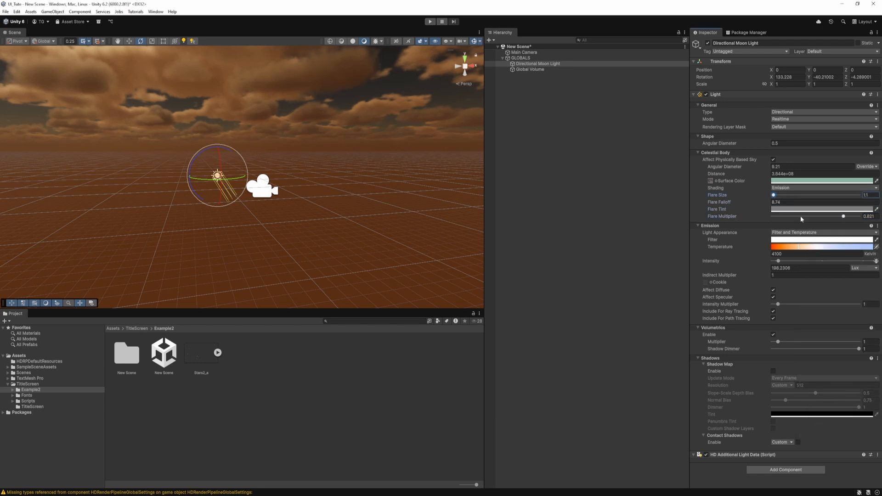
pyautogui.moveTo(820, 265); pyautogui.dragTo(817, 247)
pyautogui.click(875, 203)
# Shift the moon light's emission temperature to a neutral white and set its Filter to a pale cyan.
pyautogui.click(817, 239)
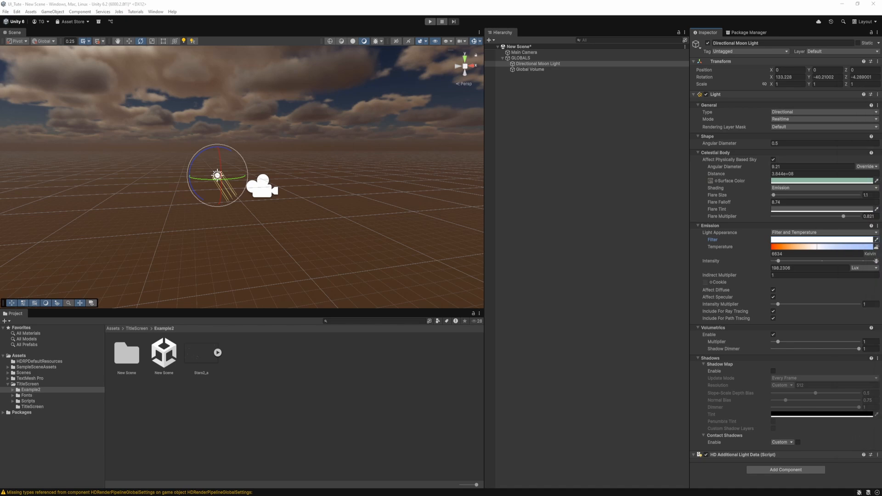
pyautogui.click(818, 240)
pyautogui.click(807, 291)
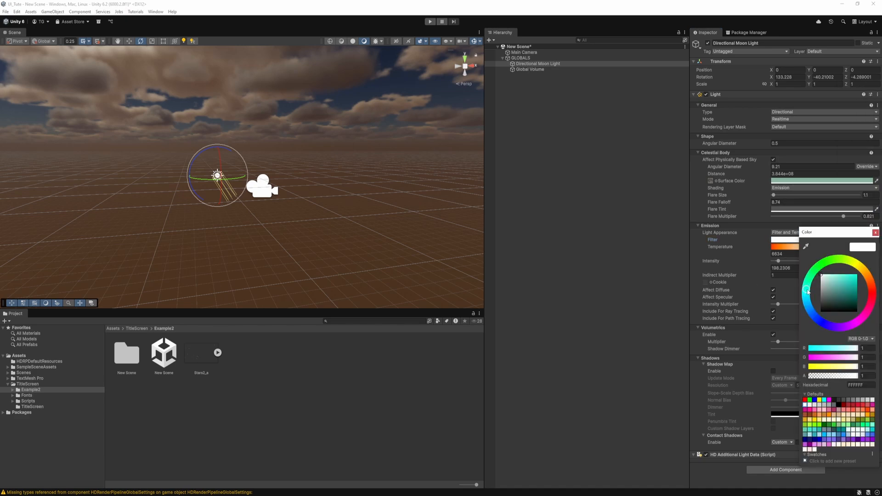
pyautogui.click(837, 276)
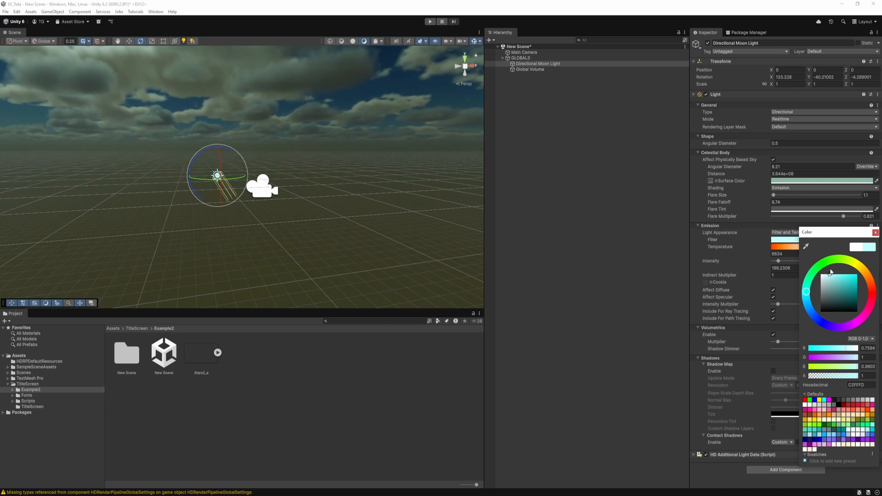
pyautogui.click(831, 281)
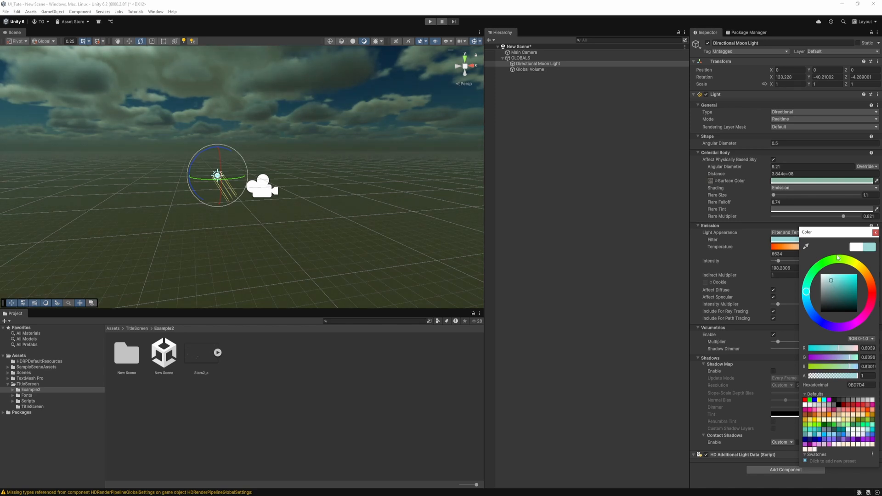
pyautogui.click(876, 234)
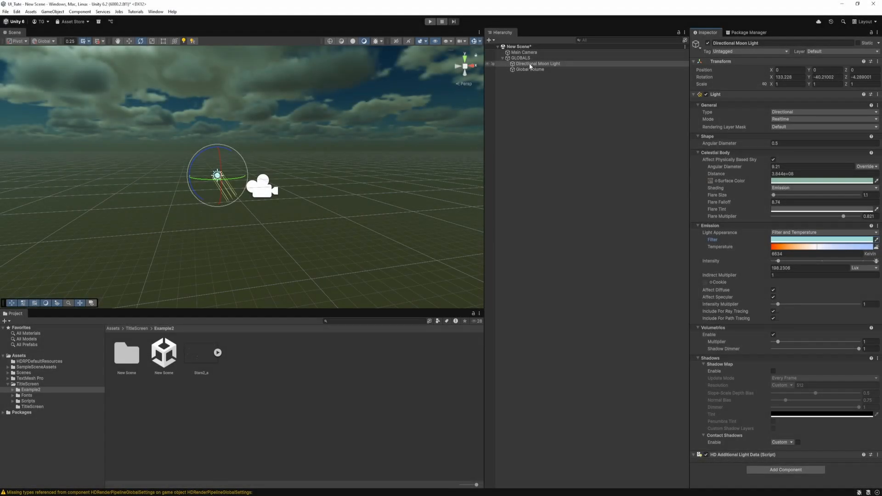
# Place Global Volume first under GLOBALS and override the Physically Based Sky's Type and Ground Tint, using a neutral light grey tint.
pyautogui.moveTo(531, 69); pyautogui.dragTo(531, 62)
pyautogui.click(698, 146)
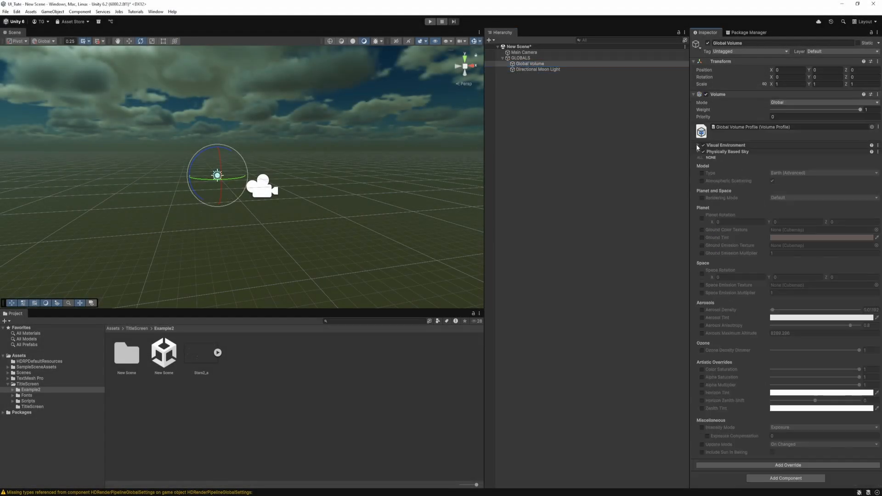
pyautogui.click(702, 174)
pyautogui.click(702, 238)
pyautogui.click(804, 237)
pyautogui.moveTo(797, 292); pyautogui.dragTo(813, 266)
pyautogui.moveTo(819, 298); pyautogui.dragTo(813, 290)
# Rotate the Directional Moon Light to about X 129.4, Y -44.1, Z -9.5 and bring the floating Game view into sight.
pyautogui.click(534, 53)
pyautogui.click(533, 64)
pyautogui.click(537, 69)
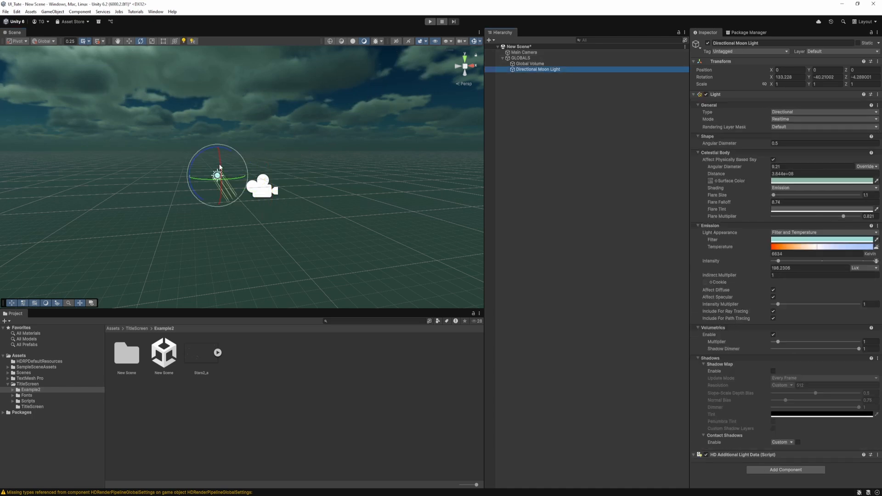
pyautogui.moveTo(357, 174); pyautogui.dragTo(357, 160, button='right')
pyautogui.moveTo(523, 495); pyautogui.dragTo(516, 145)
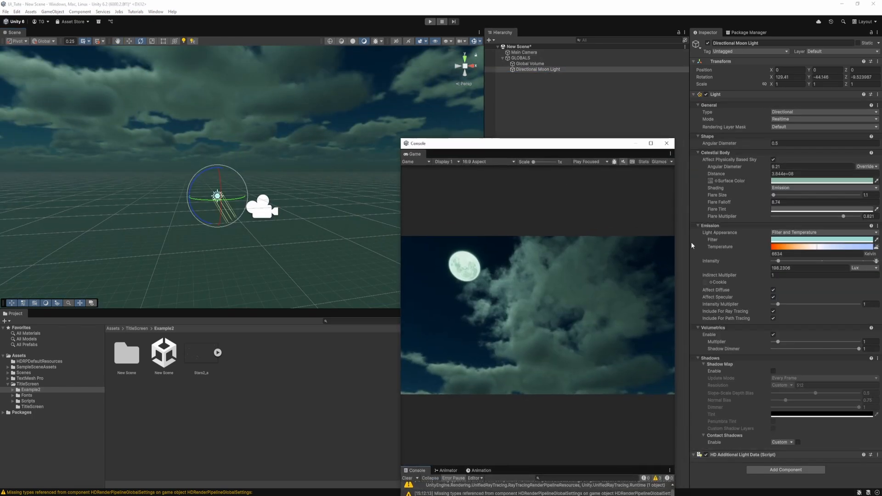
# Try a violet Aerosol Tint on the Global Volume's Physically Based Sky with the Game view enlarged, and disable the tint override.
pyautogui.click(533, 64)
pyautogui.click(702, 318)
pyautogui.click(802, 318)
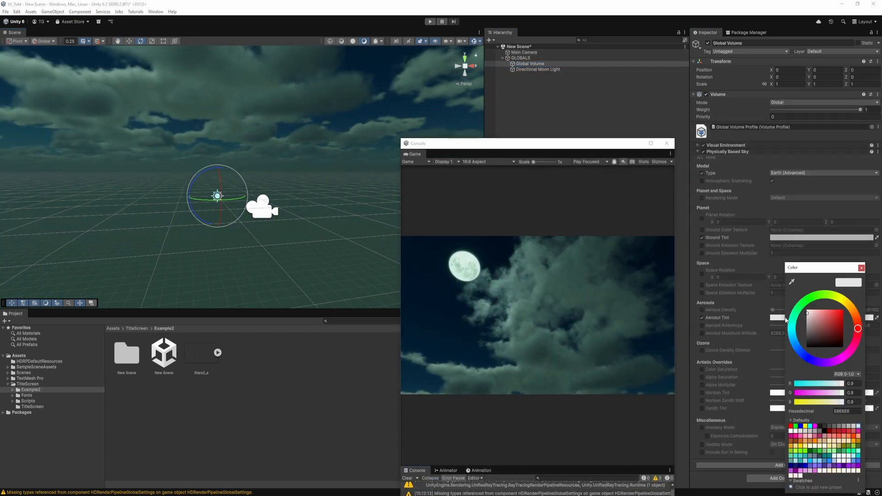
pyautogui.moveTo(820, 329)
pyautogui.mouseDown()
pyautogui.moveTo(809, 351)
pyautogui.moveTo(821, 315)
pyautogui.mouseUp()
pyautogui.click(810, 359)
pyautogui.moveTo(401, 313); pyautogui.dragTo(268, 312)
pyautogui.click(702, 318)
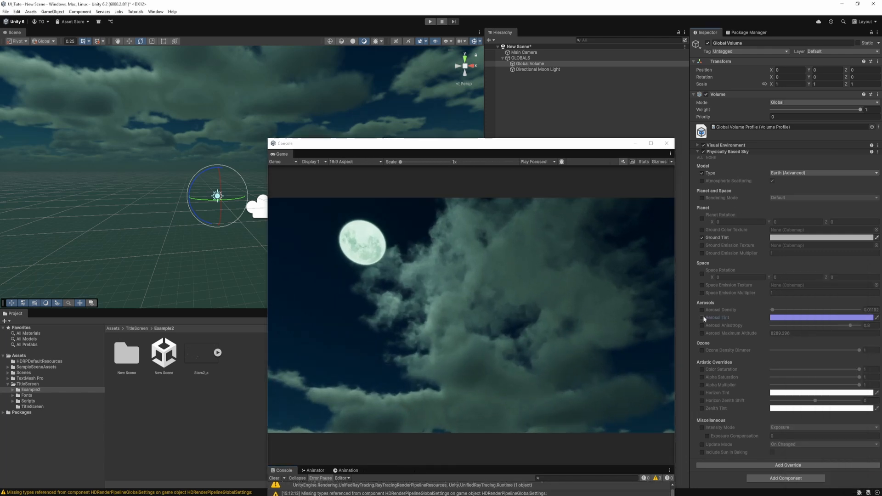
# Override the Physically Based Sky's Horizon Tint with a muted blue-violet.
pyautogui.click(804, 394)
pyautogui.click(823, 358)
pyautogui.moveTo(832, 336); pyautogui.dragTo(834, 326)
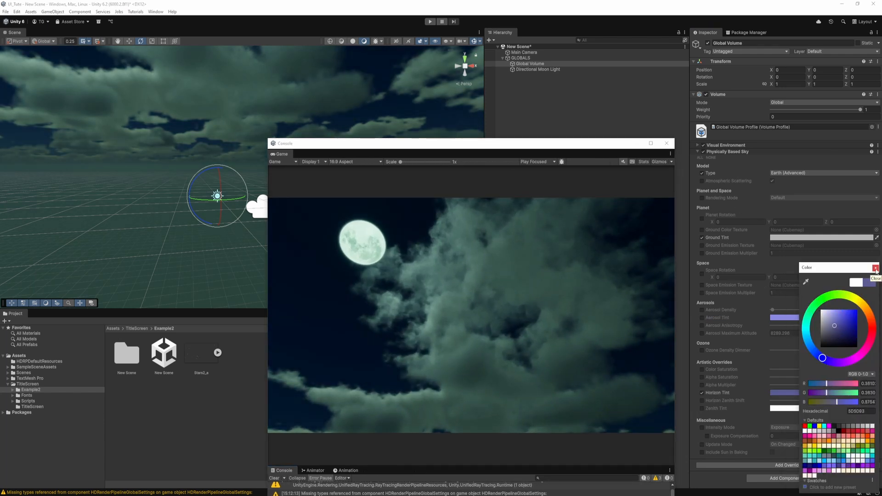
pyautogui.click(876, 268)
# Override the sky's Zenith Tint with a bright turquoise and set the Horizon Zenith Shift to -1.
pyautogui.click(801, 408)
pyautogui.click(806, 318)
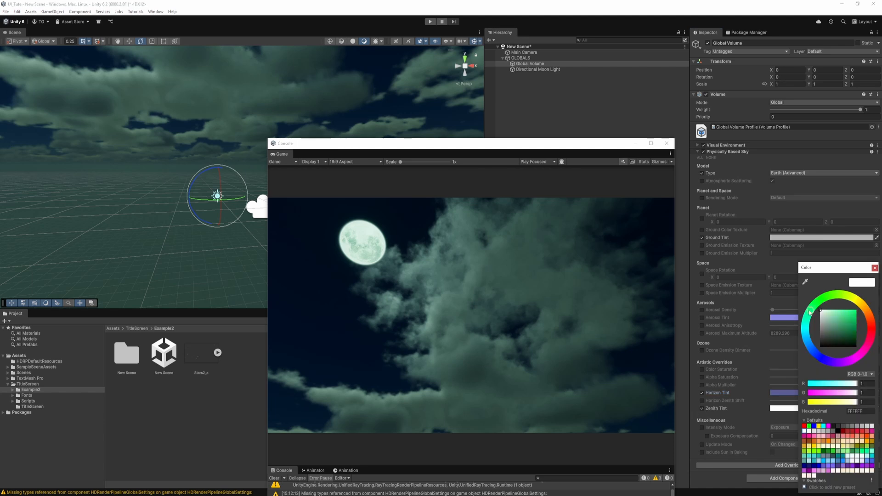
pyautogui.click(844, 312)
pyautogui.click(876, 269)
pyautogui.moveTo(815, 401); pyautogui.dragTo(772, 401)
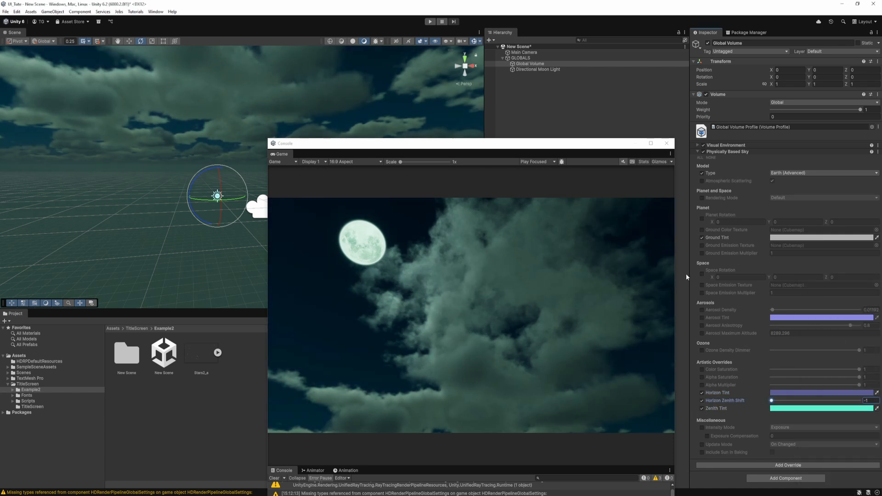
# Override the sky's Intensity Mode with an Exposure Compensation of 1.23 and shift the Horizon Tint to a muted blue-green.
pyautogui.click(702, 428)
pyautogui.click(707, 436)
pyautogui.moveTo(746, 437); pyautogui.dragTo(754, 440)
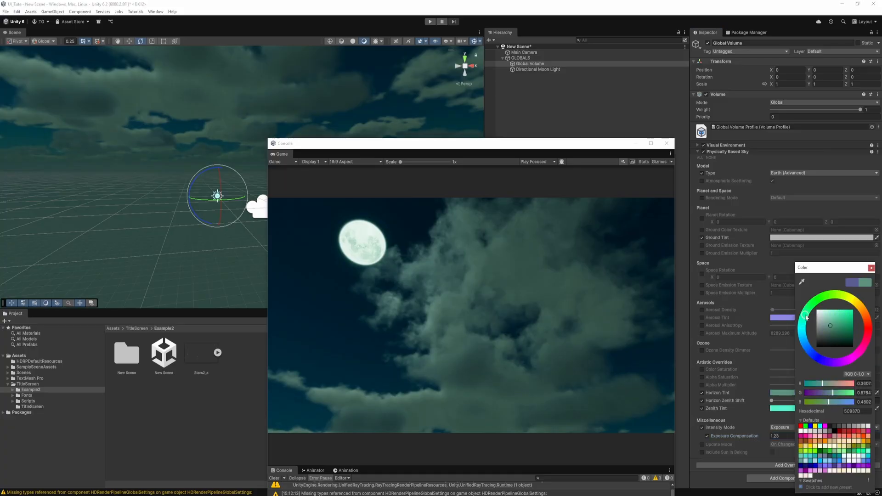
pyautogui.click(806, 321)
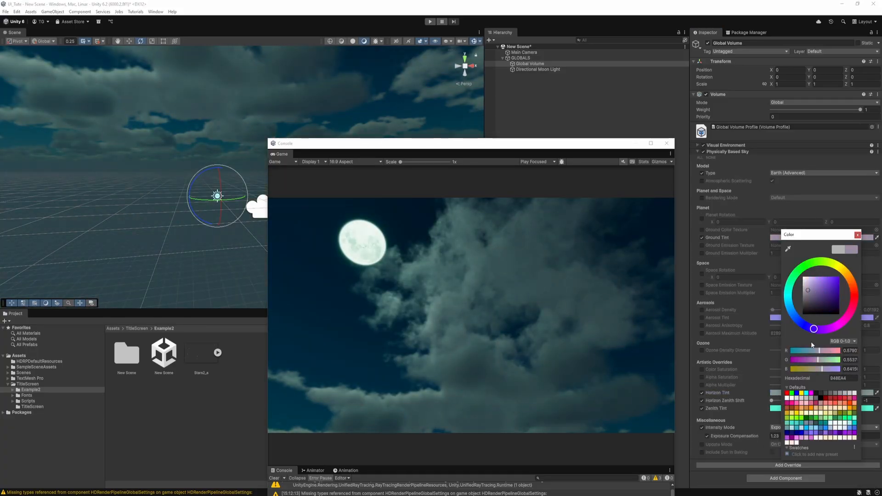
# Make the Directional Moon Light's Surface Color greyer and darken its Filter to a muted teal.
pyautogui.click(536, 69)
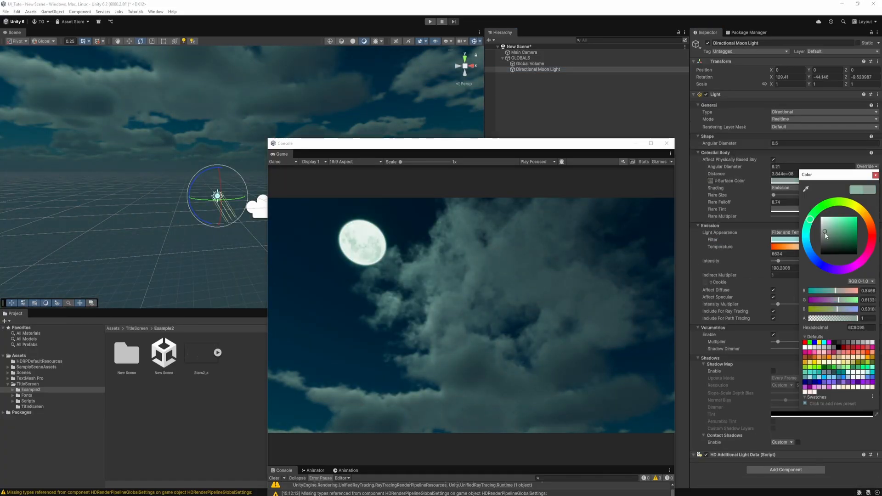
pyautogui.click(784, 240)
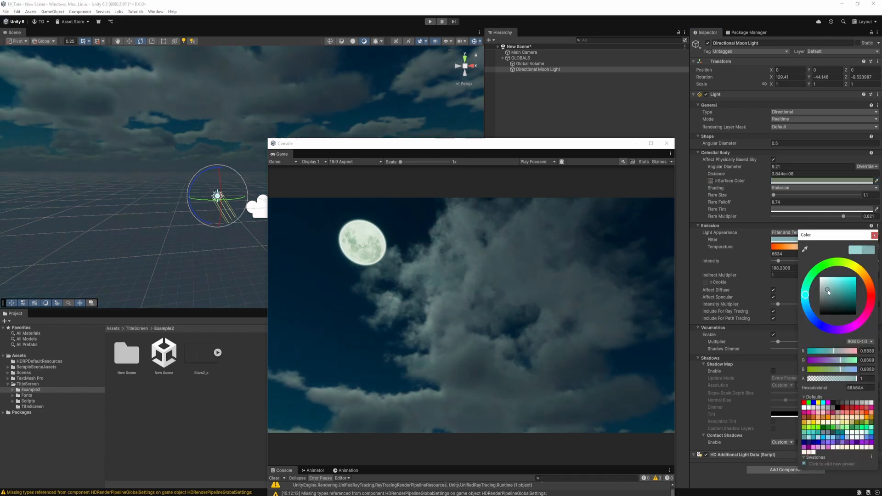
pyautogui.moveTo(829, 293); pyautogui.dragTo(827, 290)
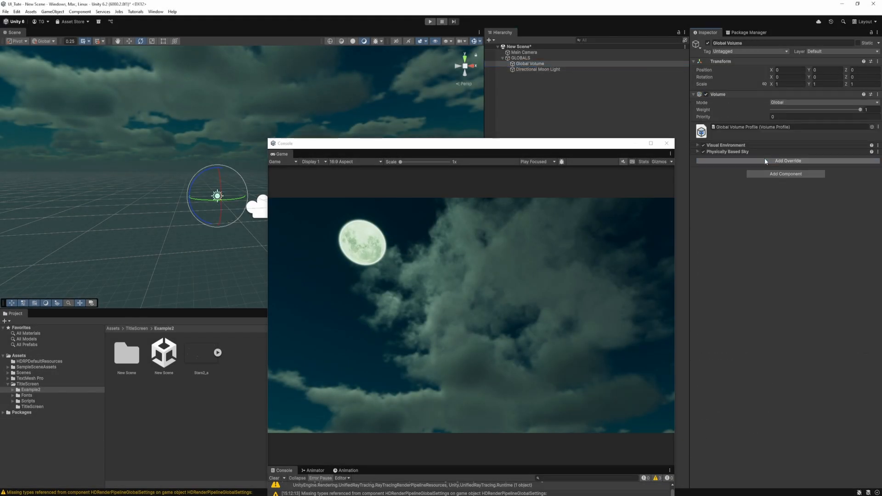
pyautogui.click(781, 161)
pyautogui.click(767, 245)
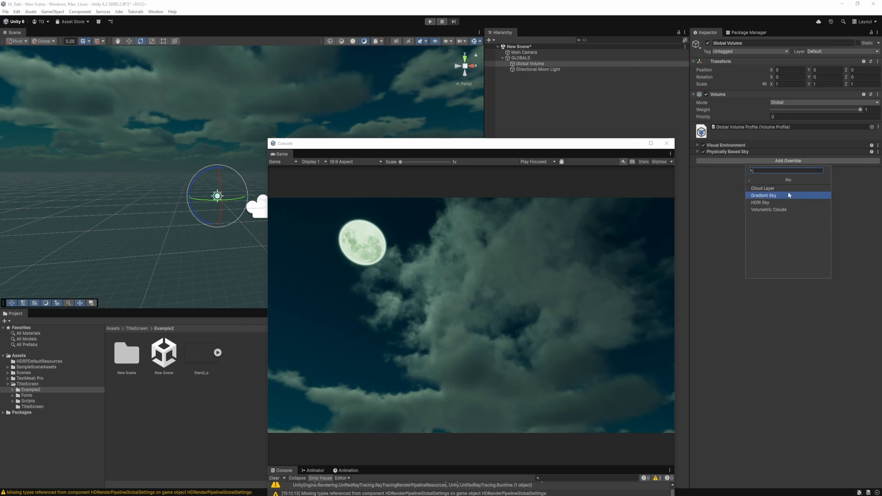
pyautogui.click(781, 210)
pyautogui.click(702, 177)
pyautogui.click(777, 177)
pyautogui.click(783, 193)
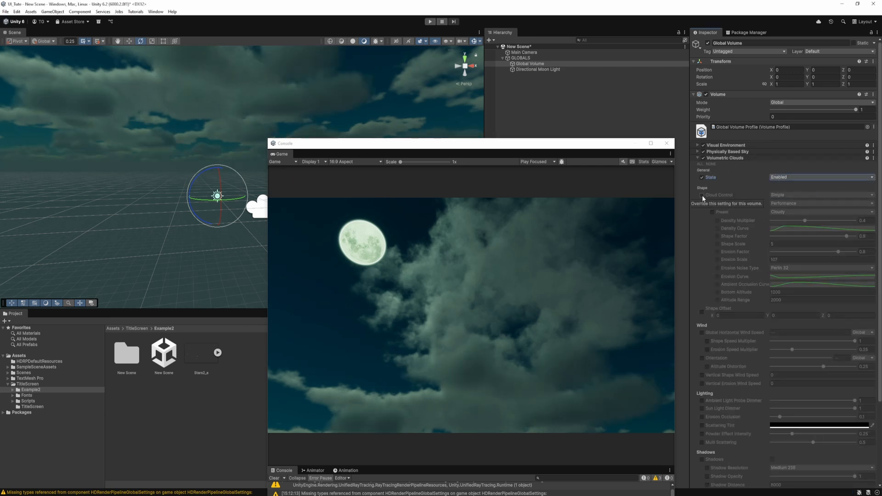
# Override the Volumetric Clouds' Scattering Tint with a light colour and enable the Cloud Control override.
pyautogui.scroll(-3, 748, 357)
pyautogui.click(703, 349)
pyautogui.click(826, 350)
pyautogui.moveTo(837, 310); pyautogui.dragTo(802, 311)
pyautogui.moveTo(822, 322); pyautogui.dragTo(788, 319)
pyautogui.click(771, 246)
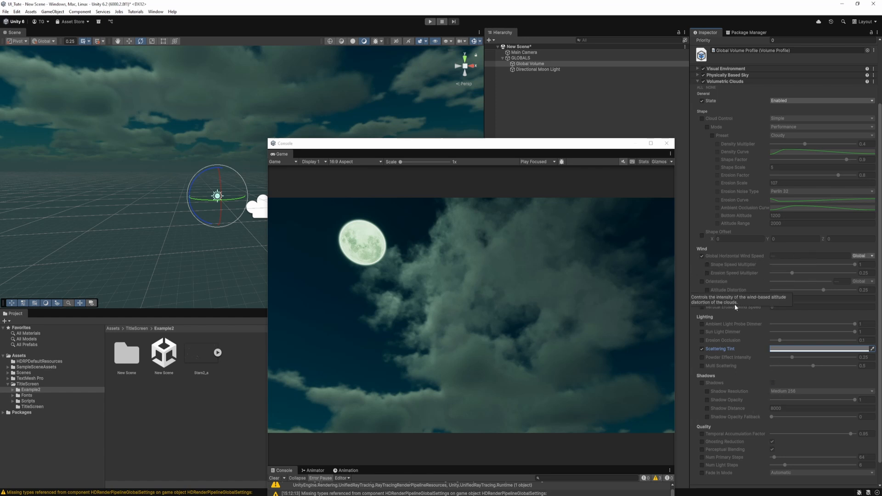
pyautogui.click(702, 119)
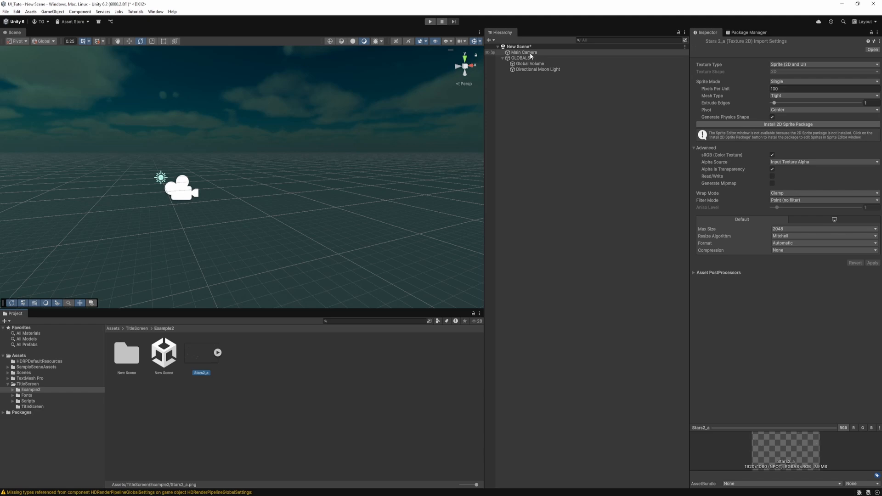
# Add the Stars2_a sprite to the scene as a child of Main Camera.
pyautogui.click(529, 52)
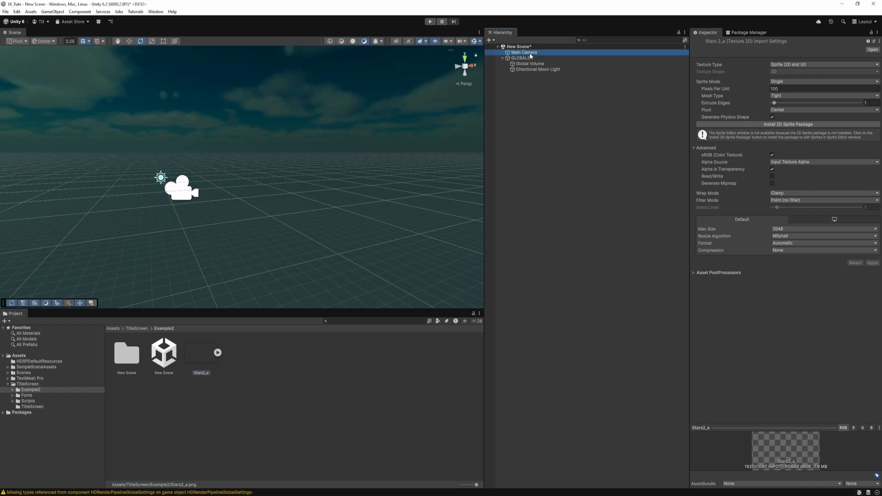
pyautogui.moveTo(188, 360); pyautogui.dragTo(528, 131)
pyautogui.moveTo(536, 75); pyautogui.dragTo(534, 53)
pyautogui.press('f')
# Set the handle orientation to Local and move the Stars2_a sprite away from the camera to about Y -2.28, Z 8.73.
pyautogui.press('w')
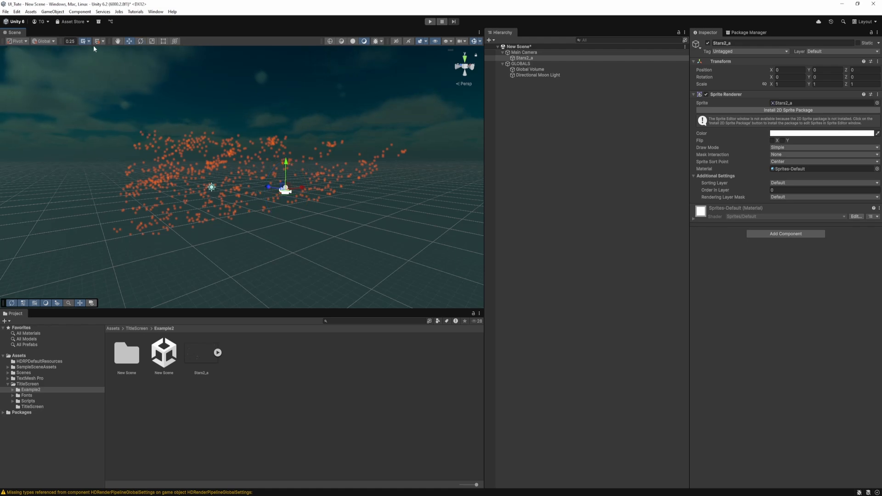
pyautogui.click(45, 41)
pyautogui.click(47, 57)
pyautogui.moveTo(276, 167); pyautogui.dragTo(126, 95)
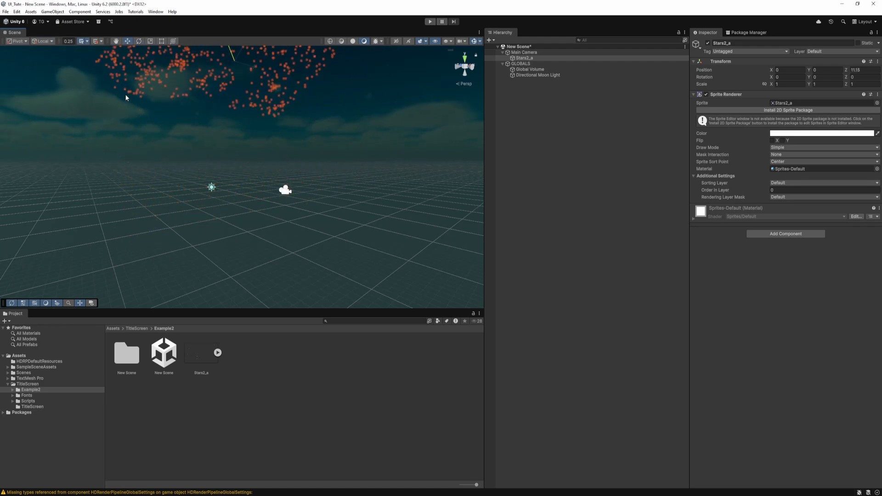
pyautogui.moveTo(256, 57); pyautogui.dragTo(245, 84)
pyautogui.moveTo(329, 132); pyautogui.dragTo(268, 390, button='right')
# Create a material named Sky2_MAT in the Example2 folder and assign it to the Stars2_a sprite under Main Camera.
pyautogui.click(268, 389)
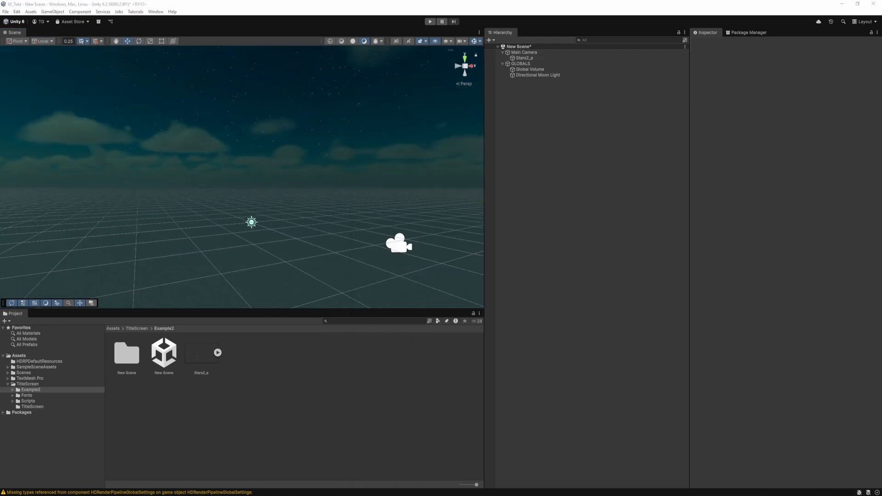
pyautogui.rightClick(263, 357)
pyautogui.moveTo(294, 174)
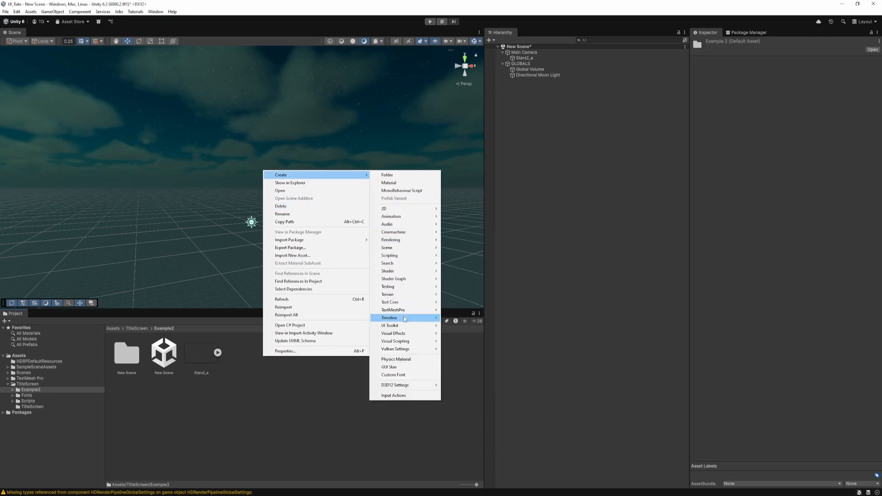
pyautogui.moveTo(400, 238)
pyautogui.click(487, 280)
pyautogui.write('Sky2_MAT')
pyautogui.press('Return')
pyautogui.moveTo(198, 358); pyautogui.dragTo(521, 59)
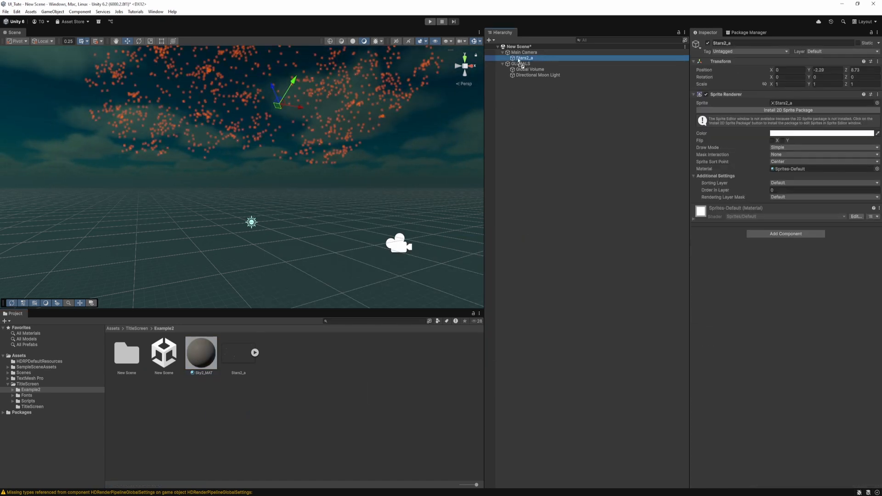
# Make Sky2_MAT Transparent with Alpha Clipping at Threshold 0, assign its Base Map texture and set Smoothness to 0.
pyautogui.click(201, 354)
pyautogui.click(779, 89)
pyautogui.click(802, 68)
pyautogui.click(798, 84)
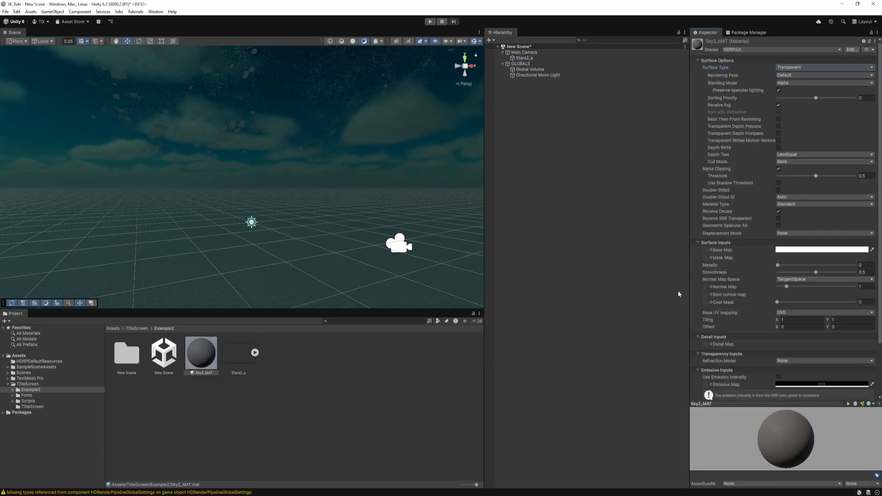
pyautogui.moveTo(817, 178); pyautogui.dragTo(777, 178)
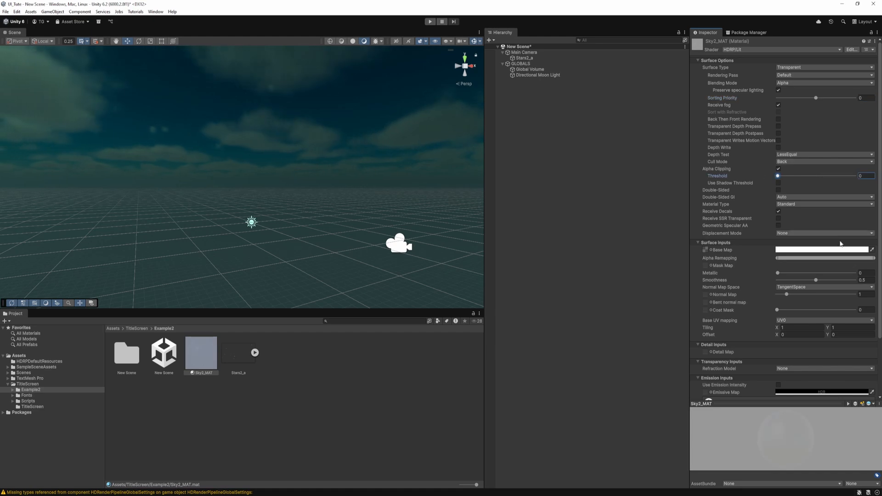
pyautogui.moveTo(817, 281); pyautogui.dragTo(838, 283)
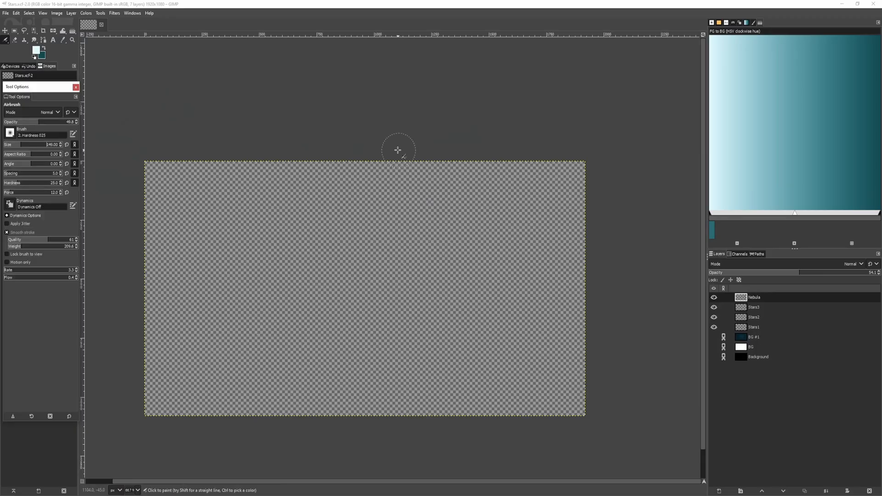
# Switch to GIMP, show the black Background layer behind the stars and export the image as Stars2_e.png.
pyautogui.click(714, 357)
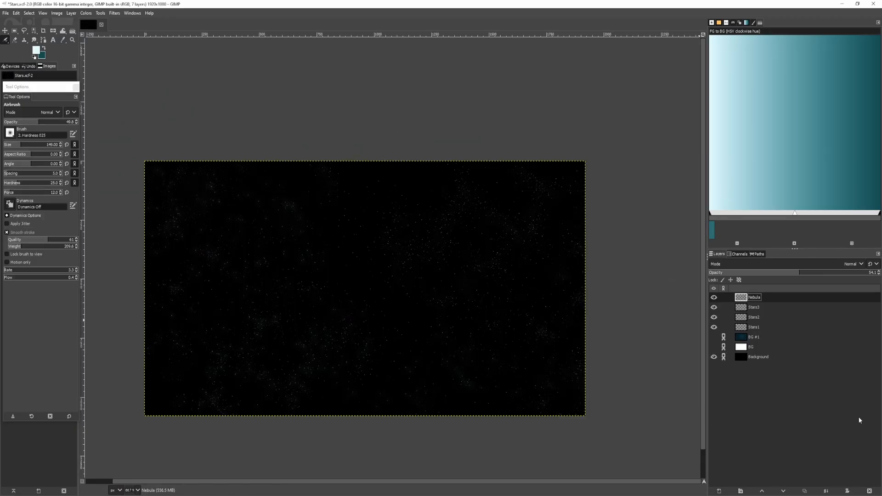
pyautogui.click(6, 13)
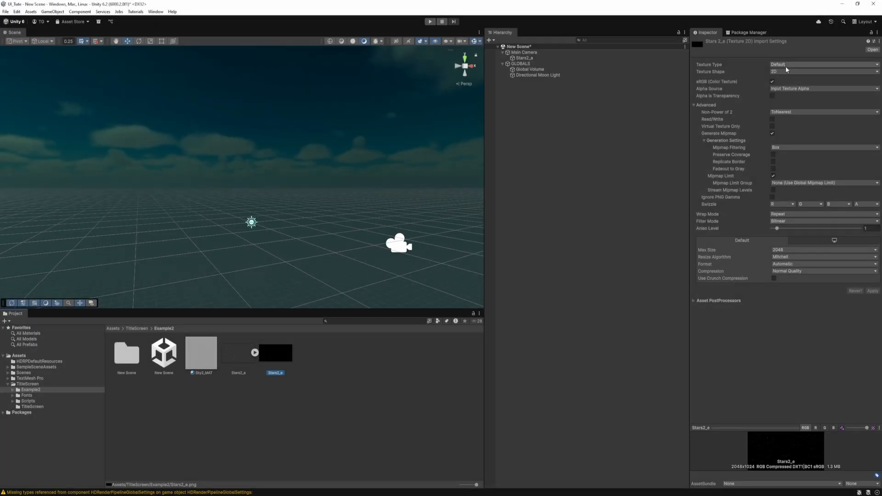
# Back in Unity, set the Stars2_e texture's Filter Mode to Point (no filter) and Compression to None, and apply the import settings.
pyautogui.click(784, 221)
pyautogui.click(786, 228)
pyautogui.click(789, 271)
pyautogui.click(790, 279)
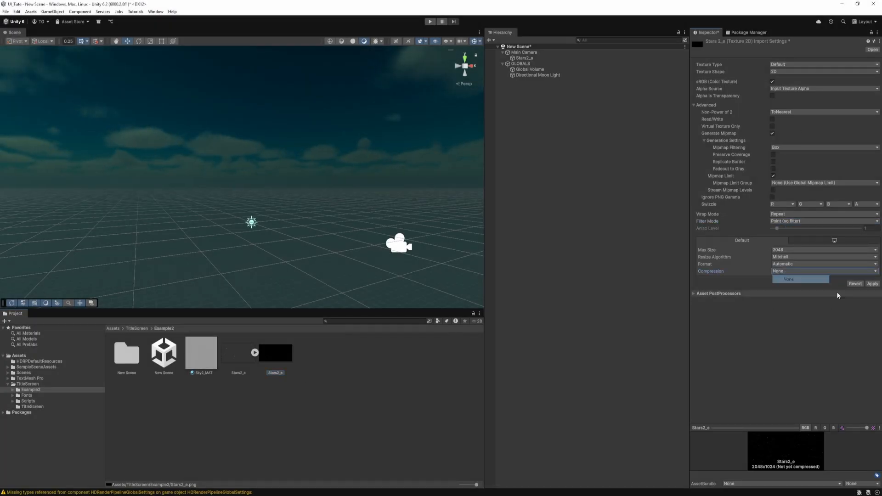
pyautogui.click(872, 284)
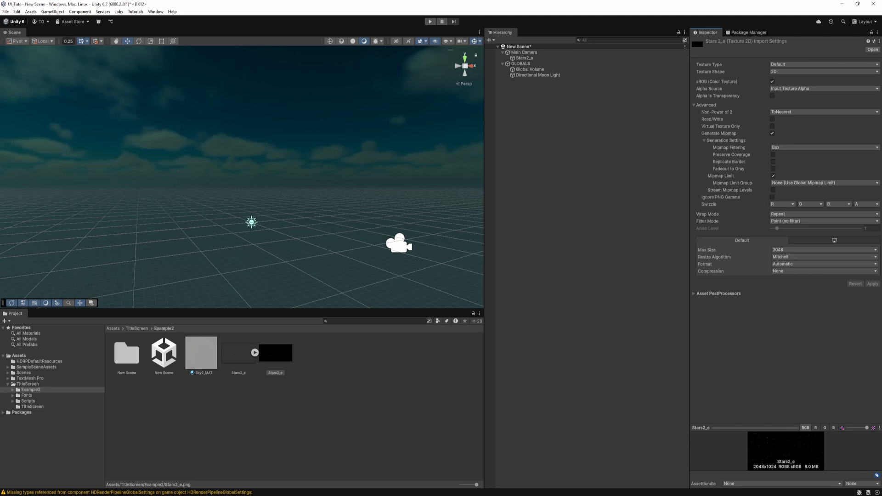
# Enable Use Emission Intensity on Sky2_MAT and assign Stars2_e as its Emissive Map with a white colour.
pyautogui.click(201, 353)
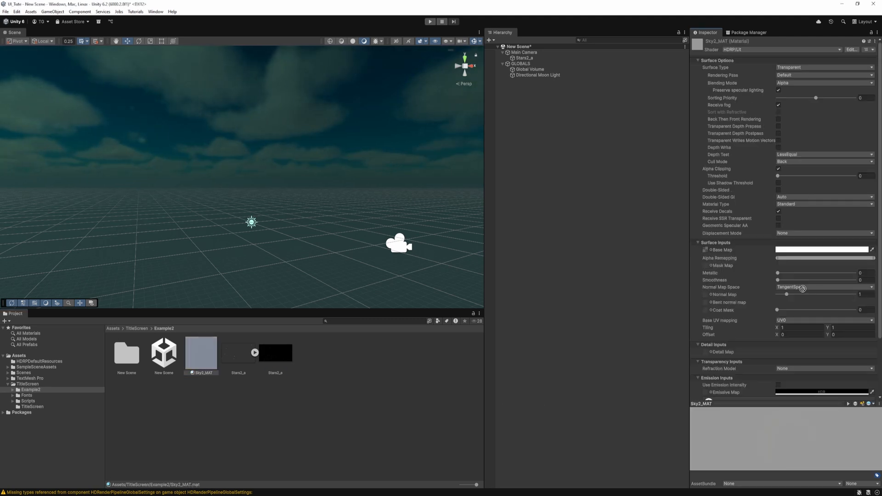
pyautogui.click(779, 385)
pyautogui.scroll(-3, 778, 367)
pyautogui.click(821, 325)
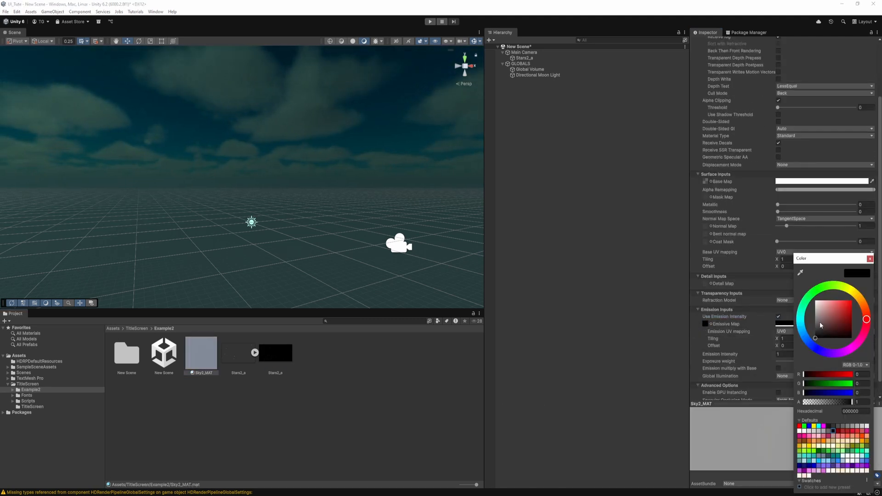
pyautogui.moveTo(820, 322); pyautogui.dragTo(812, 298)
pyautogui.click(870, 259)
# Enable Emission multiply with Base on Sky2_MAT, set Exposure weight to 0 and tune Emission Intensity from 134 against the Game view.
pyautogui.click(779, 369)
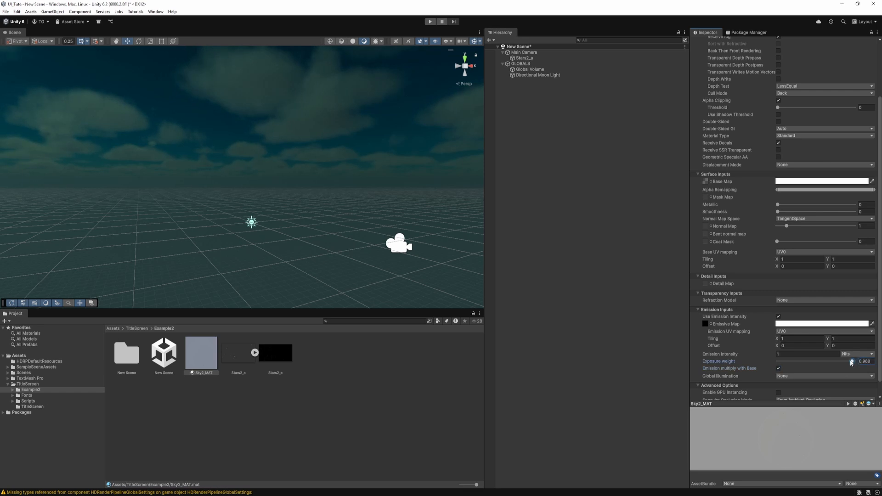
pyautogui.moveTo(789, 359); pyautogui.dragTo(745, 359)
pyautogui.click(807, 354)
pyautogui.write('134')
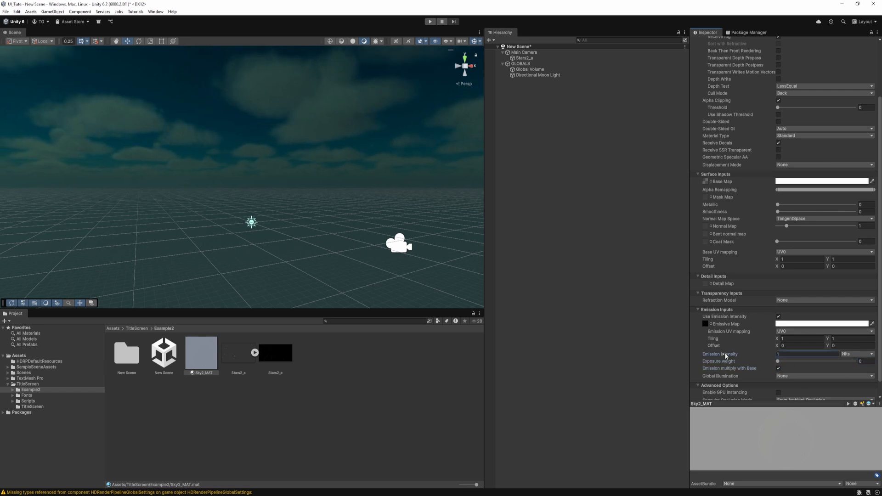
pyautogui.moveTo(881, 221); pyautogui.dragTo(450, 158)
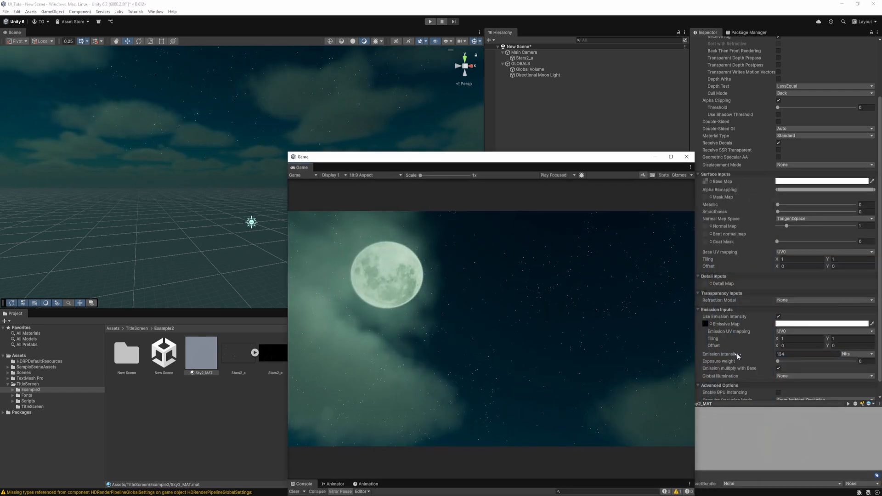
pyautogui.moveTo(737, 354); pyautogui.dragTo(651, 353)
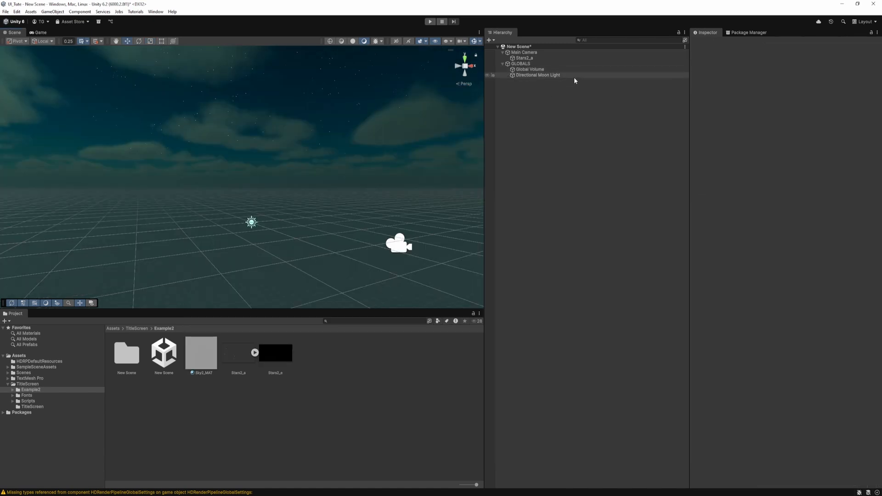
# Duplicate Stars2_a under Main Camera, rotate the copy to 54.44 degrees on Z and scale it uniformly to 1.8927.
pyautogui.click(526, 63)
pyautogui.moveTo(305, 162); pyautogui.dragTo(441, 184)
pyautogui.press('e')
pyautogui.press('r')
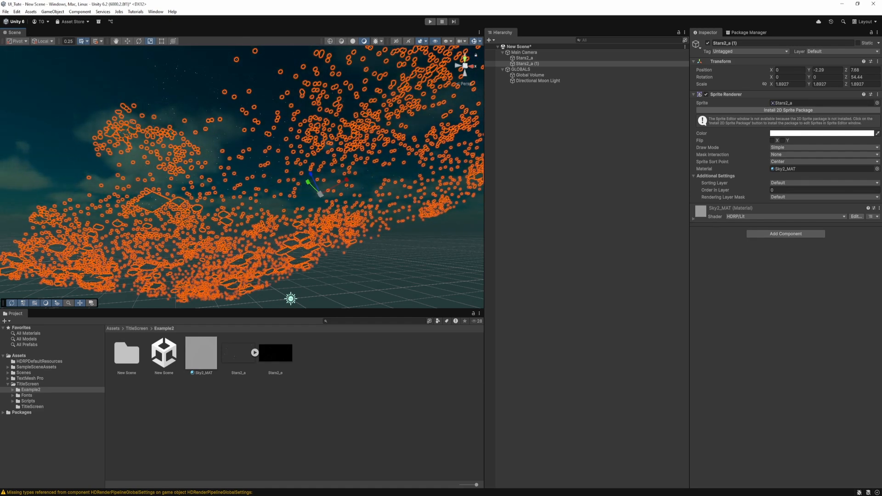
# Bring up the Game view and toggle the Stars2_a (1) copy off and on to compare the star density.
pyautogui.moveTo(881, 99); pyautogui.dragTo(391, 92)
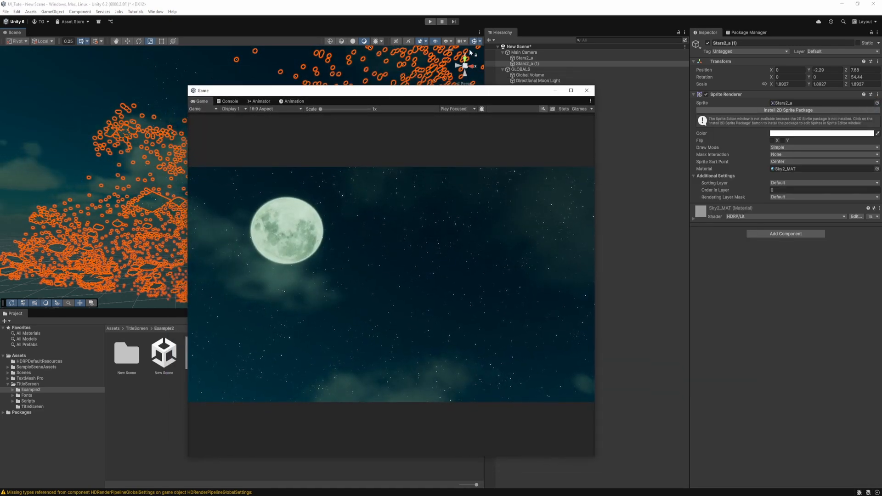
pyautogui.click(539, 65)
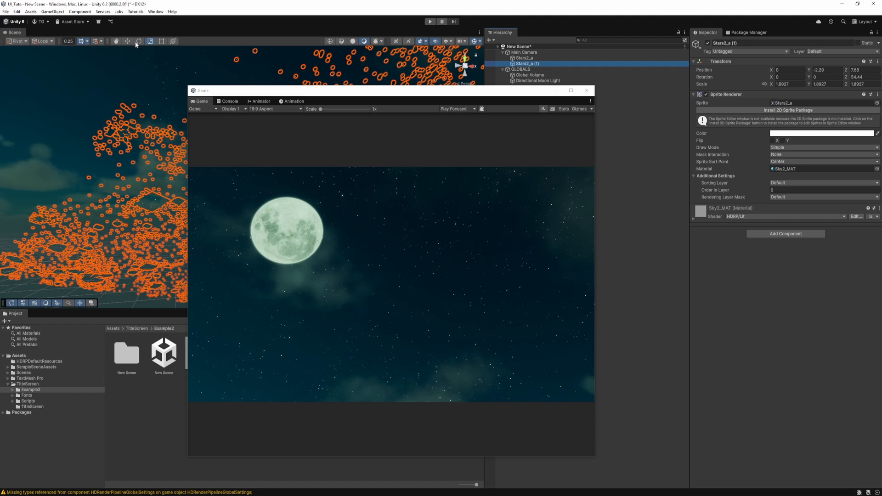
pyautogui.click(708, 43)
pyautogui.click(708, 42)
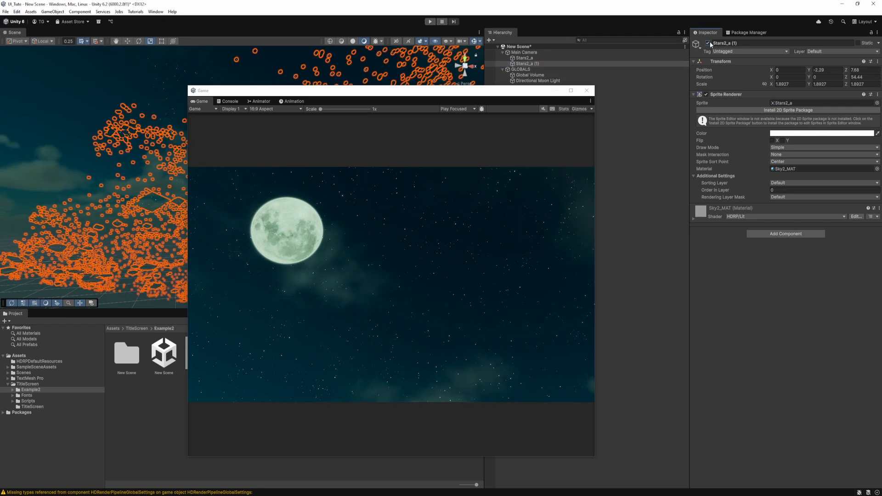
pyautogui.click(710, 43)
pyautogui.click(710, 43)
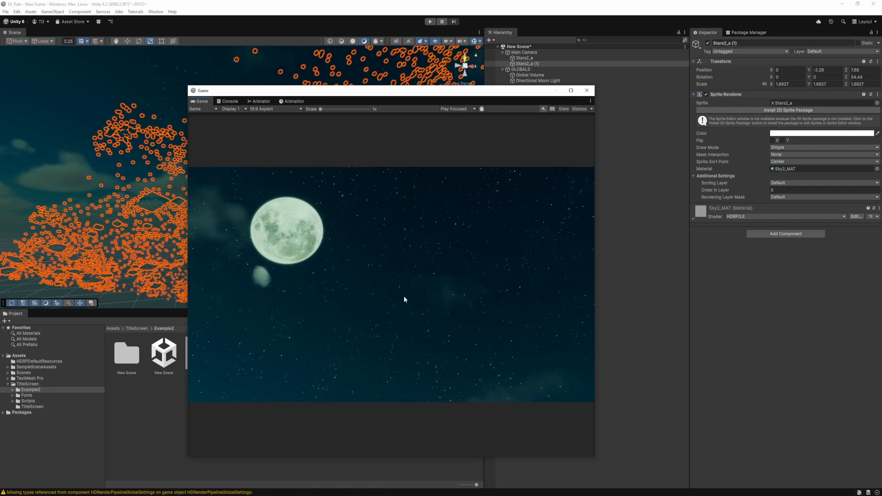
pyautogui.hotkey('ctrl', 'p')
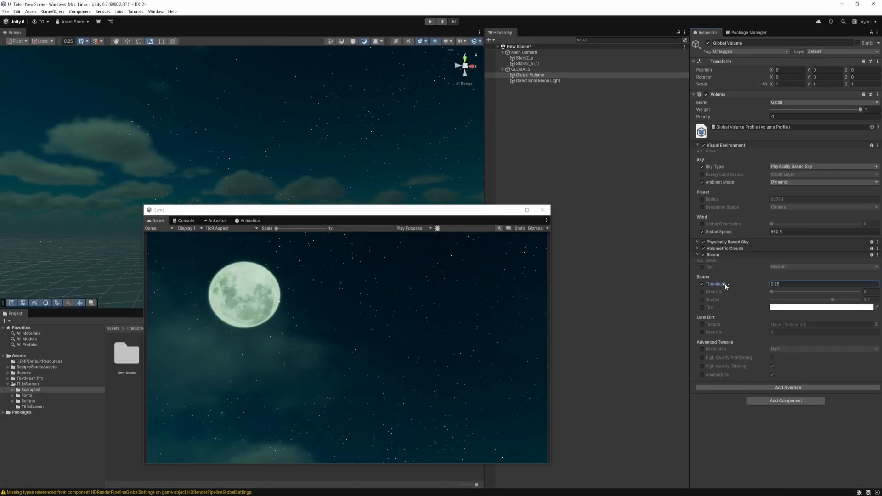
# Override the Intensity and Scatter of the Global Volume's Bloom to give the moon and stars a soft glow.
pyautogui.moveTo(832, 293); pyautogui.dragTo(827, 293)
pyautogui.moveTo(832, 300); pyautogui.dragTo(822, 301)
# Add a Vignette post-processing override to the Global Volume and raise its overridden Intensity slightly.
pyautogui.click(762, 265)
pyautogui.click(810, 328)
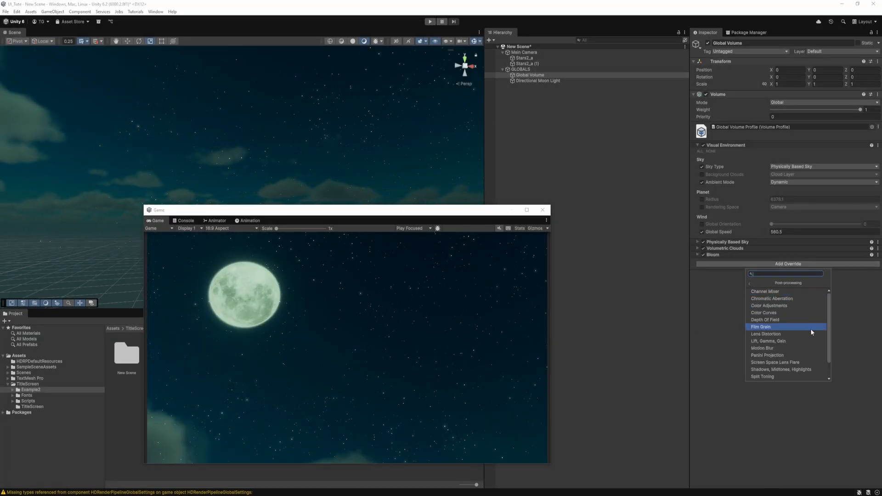
pyautogui.scroll(-3, 810, 329)
pyautogui.click(790, 369)
pyautogui.click(702, 303)
pyautogui.moveTo(771, 304); pyautogui.dragTo(793, 304)
# Lighten the Directional Moon Light's Filter to a pale grey, and try a higher light Intensity before undoing that change.
pyautogui.click(537, 80)
pyautogui.click(781, 240)
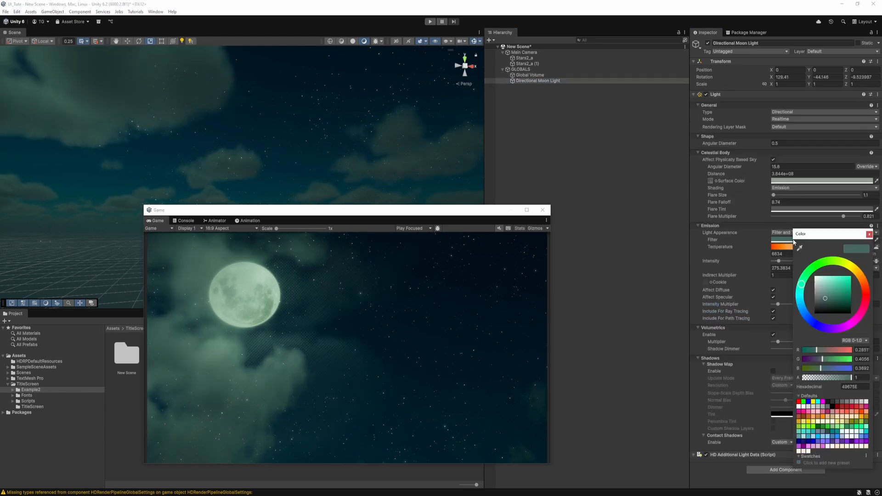
pyautogui.click(869, 234)
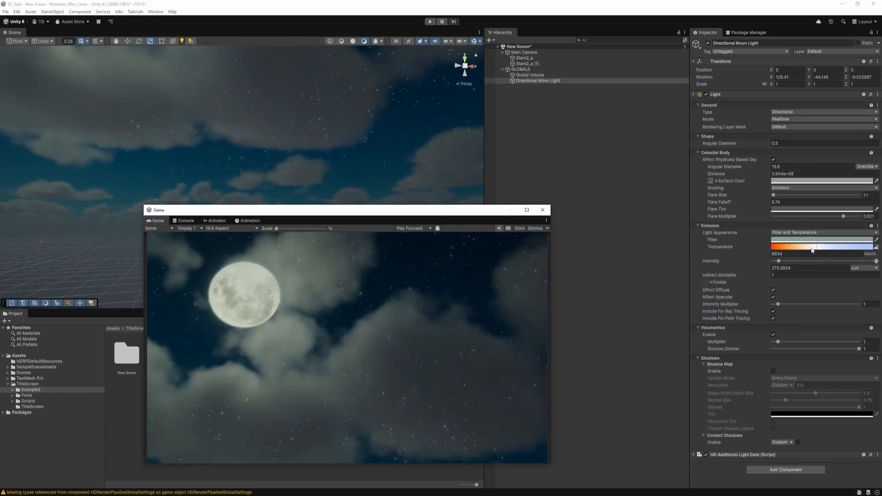
pyautogui.moveTo(778, 261); pyautogui.dragTo(847, 255)
pyautogui.hotkey('ctrl', 'z')
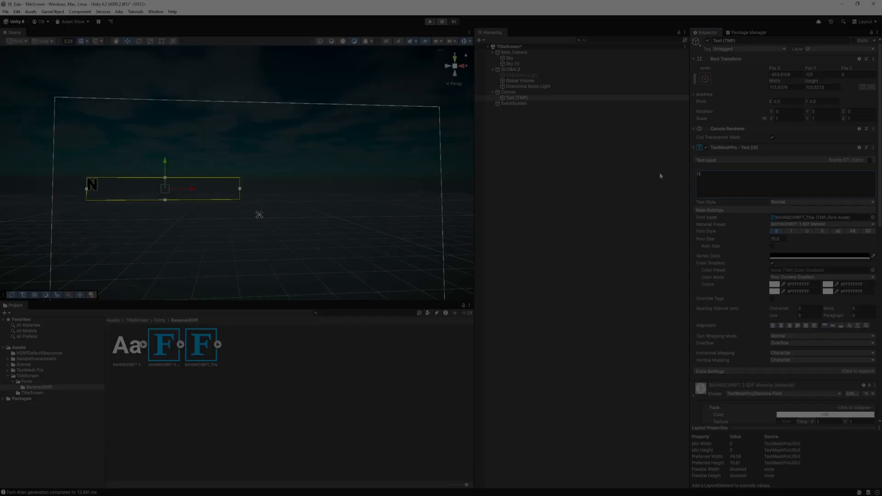
# Complete the canvas's TextMeshPro title text as NOT FINAL FANTASY.
pyautogui.write('INA')
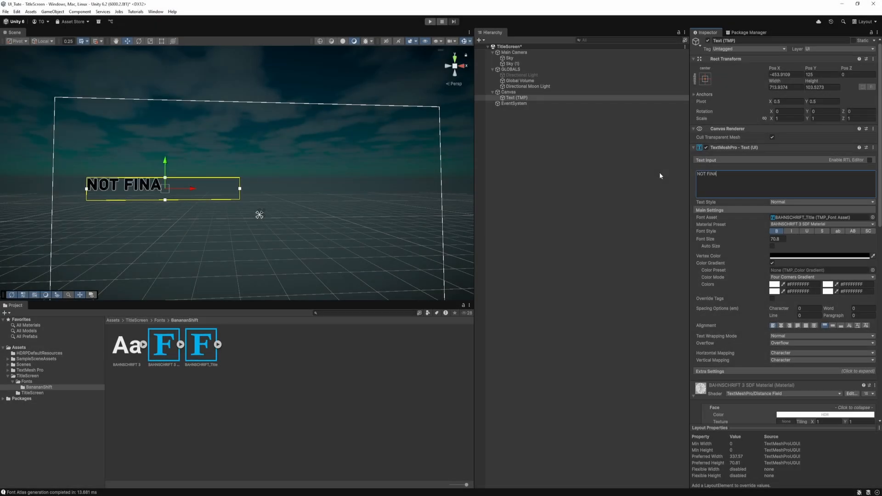
pyautogui.write('L FANTASY')
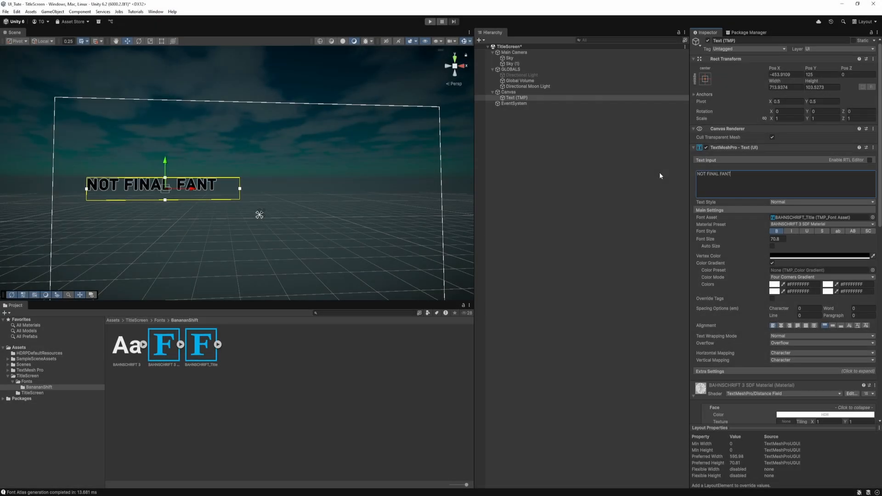